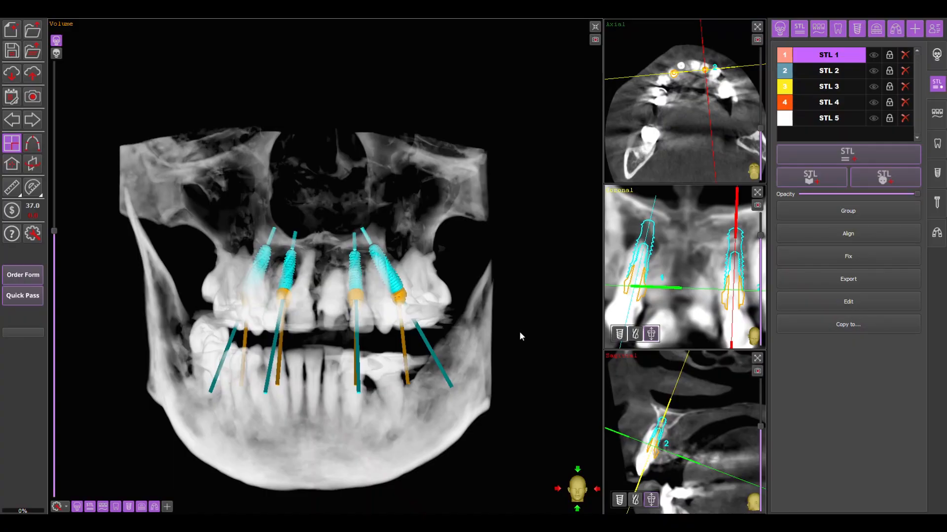
- Switch the skull volume to surface rendering and hide it so only the implants and their axes remain displayed
left_click_drag(429, 383, 463, 362)
left_click(56, 52)
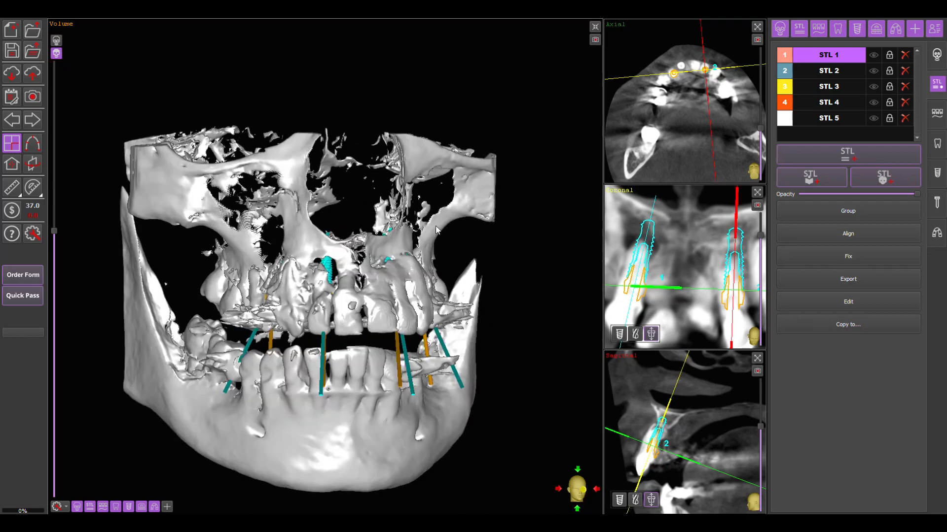
left_click_drag(472, 233, 443, 236)
left_click(77, 507)
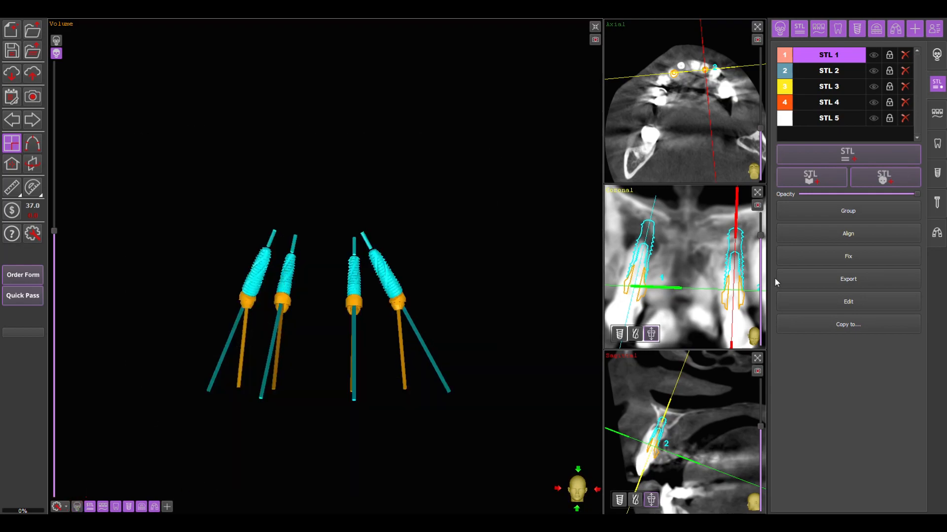
- Display STL 3, swap it for STL 4 and overlay STL 5, examining each model against the implant axes
left_click(874, 86)
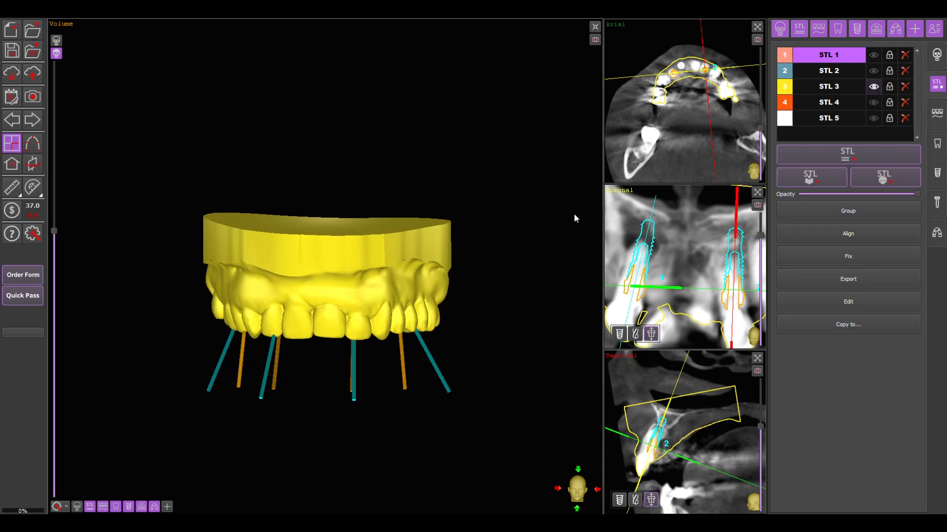
left_click_drag(481, 288, 493, 139)
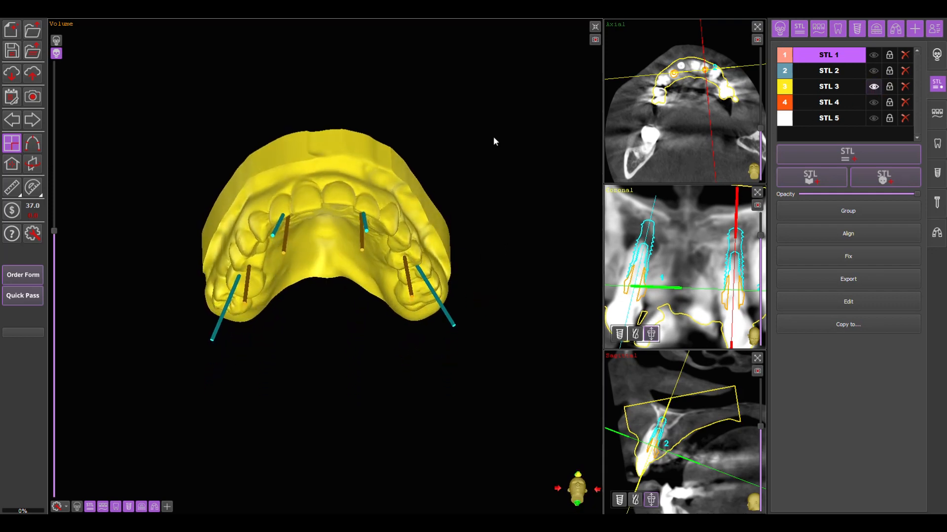
left_click(873, 102)
left_click(874, 87)
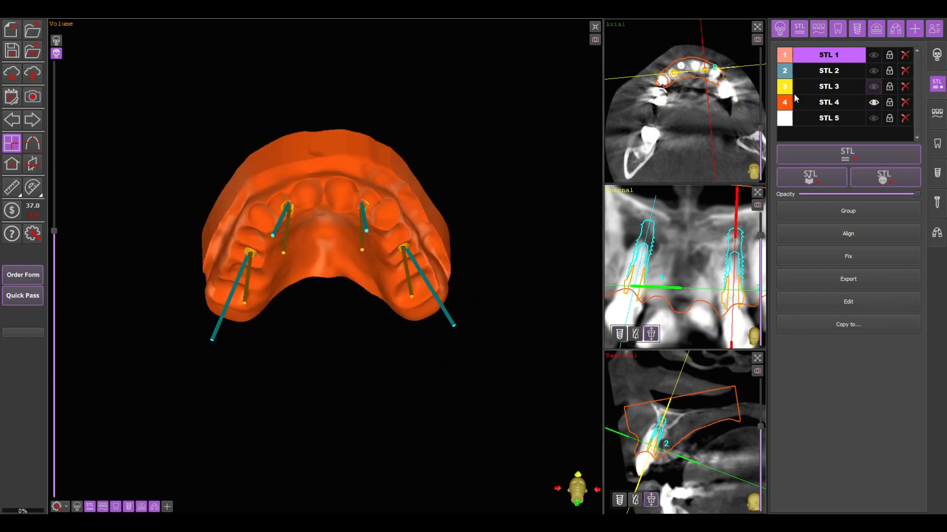
left_click_drag(499, 119, 501, 221)
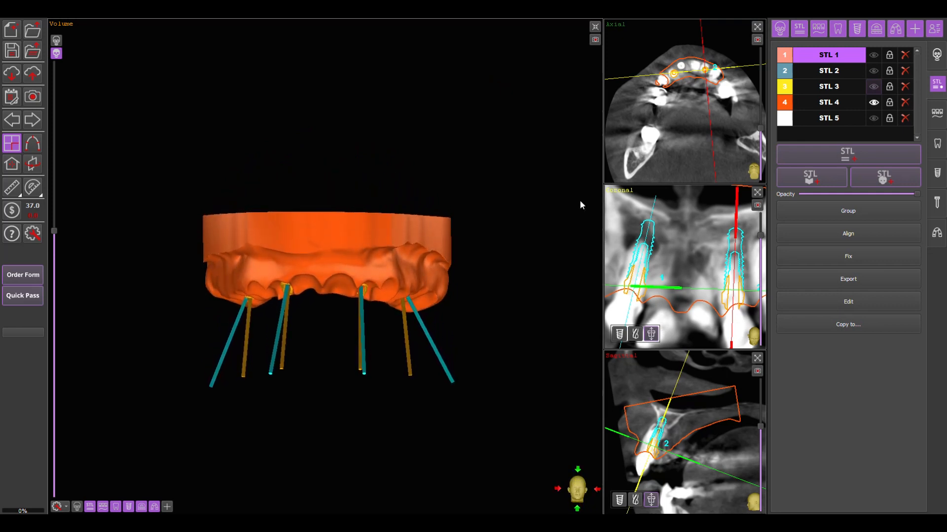
left_click(873, 118)
left_click_drag(481, 296, 485, 144)
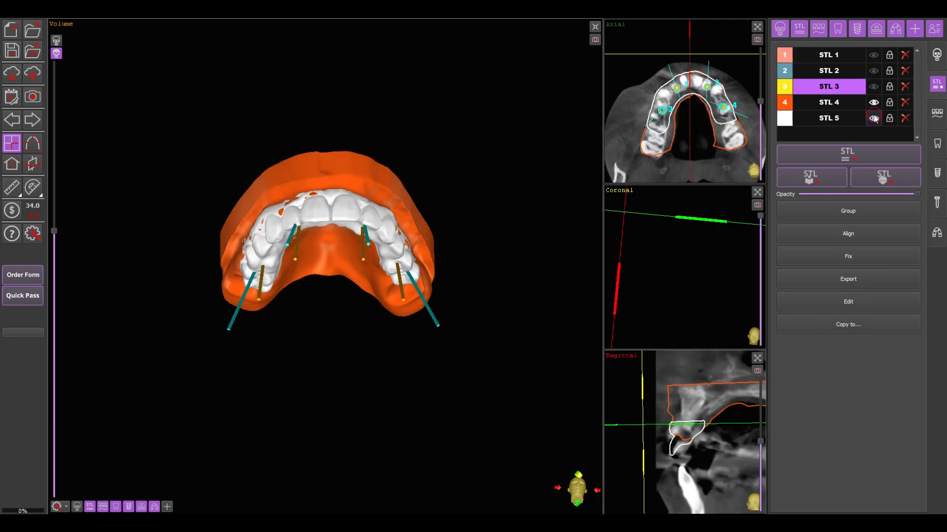
- Hide STL 5 and STL 4 and display STL 3 as the only visible model
left_click(874, 117)
left_click(873, 102)
left_click(874, 86)
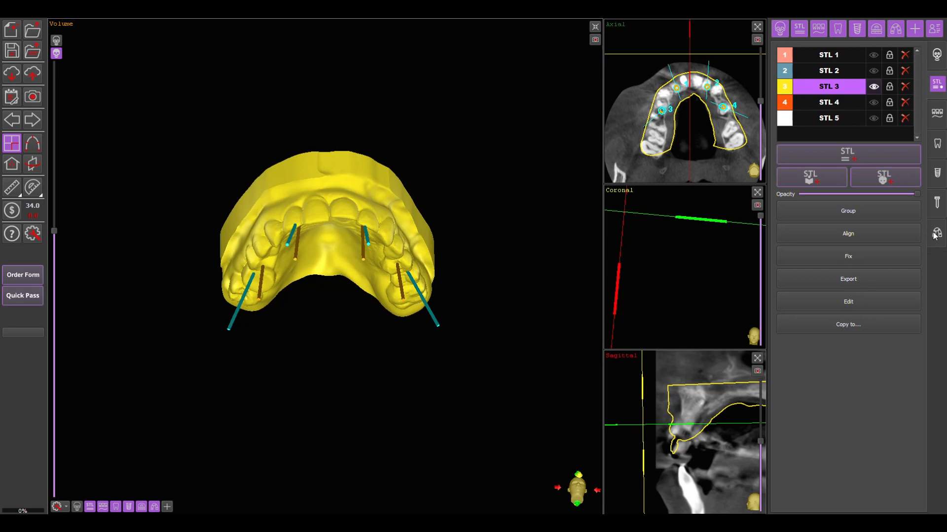
- Start a stackable surgical guide on STL 3 and place outline points along the front and one buccal side of the maxilla
left_click(937, 233)
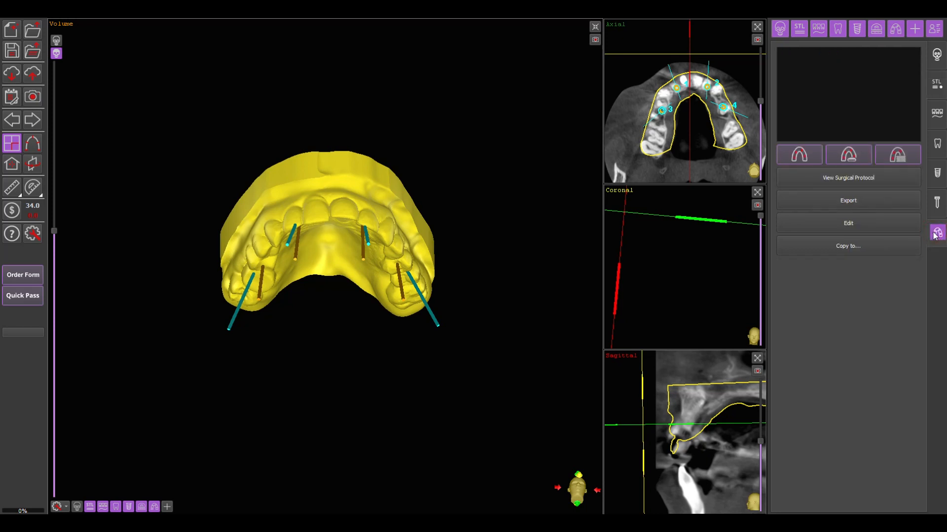
left_click(907, 157)
left_click_drag(473, 139, 499, 194)
left_click(329, 195)
left_click(280, 205)
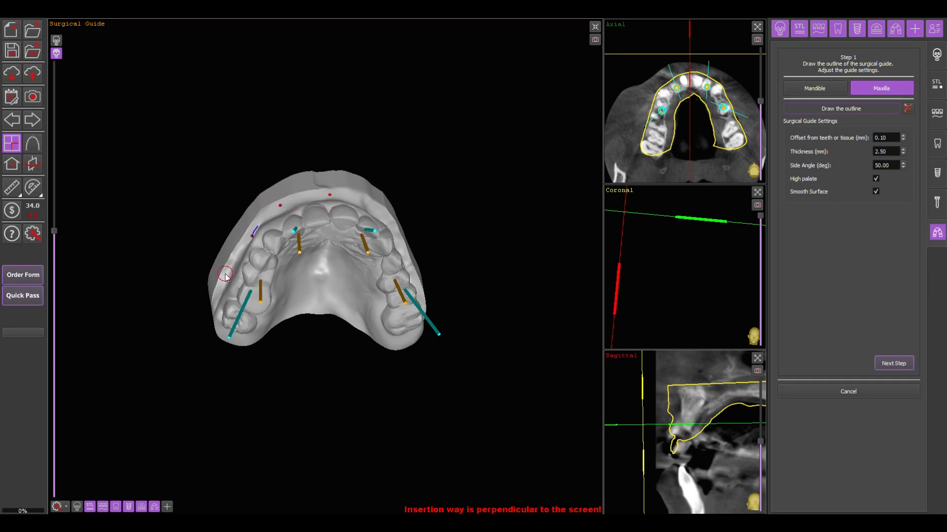
left_click(215, 299)
- Continue the guide outline around the rear molar and across the back of the palate
left_click_drag(260, 364, 260, 301)
left_click(234, 317)
left_click(266, 321)
left_click(318, 306)
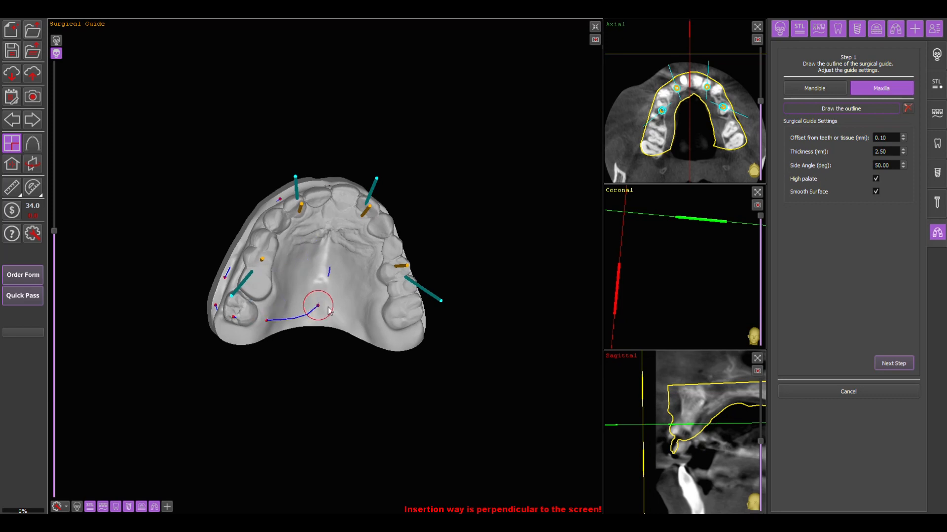
left_click_drag(401, 327, 423, 316)
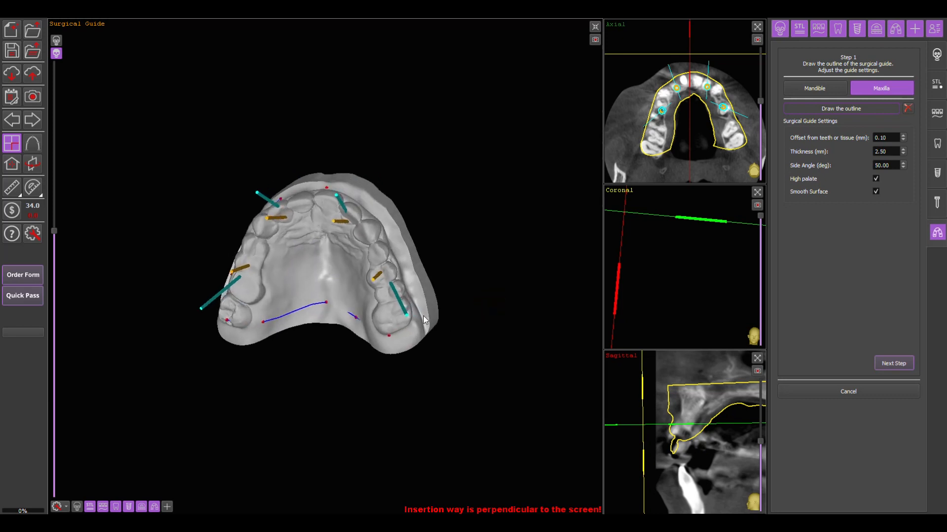
- Close the guide outline along the opposite buccal side back to the front teeth
left_click(408, 270)
left_click(395, 235)
double_click(354, 193)
- Adjust the outline point at the middle of the rear palate after inspecting the closed guide outline
left_click_drag(406, 142, 452, 162)
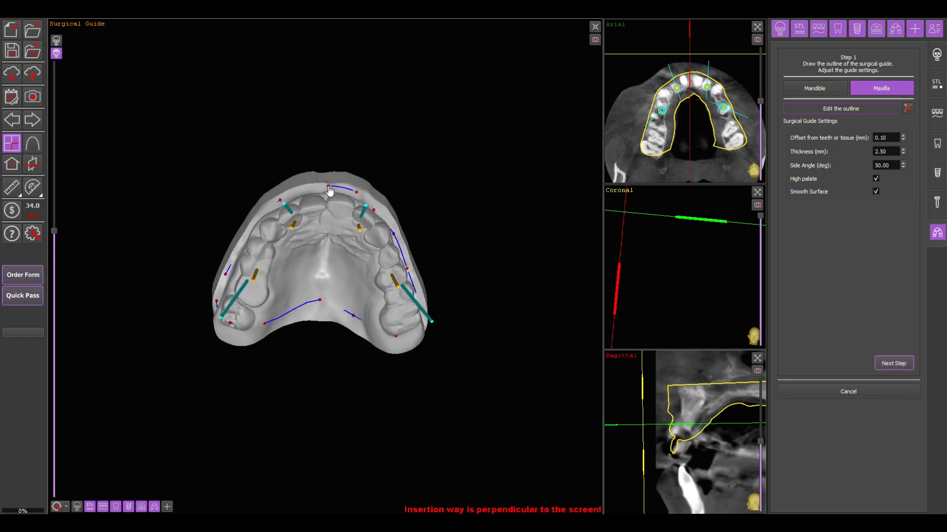
left_click_drag(350, 121, 402, 53)
left_click_drag(315, 306, 312, 312)
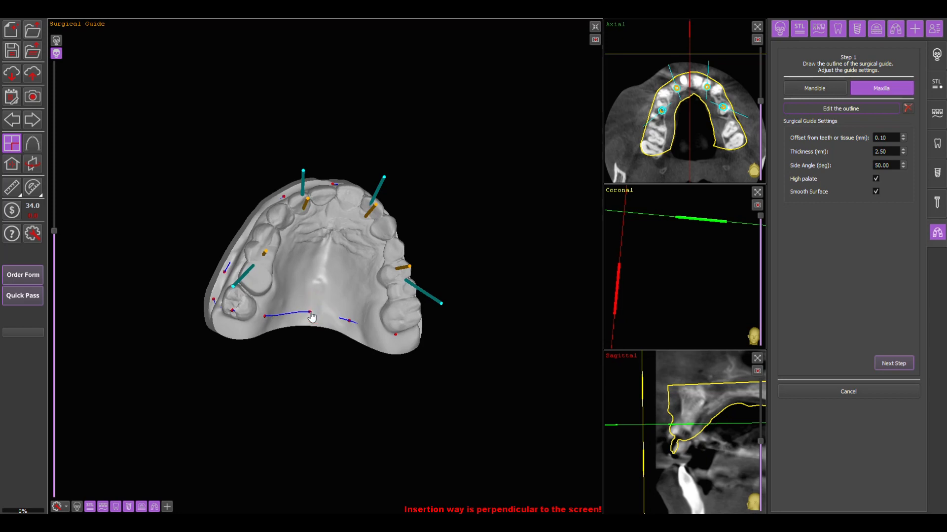
mouse_move(484, 343)
left_mouse_down()
mouse_move(493, 348)
mouse_move(453, 347)
mouse_move(483, 344)
mouse_move(469, 358)
mouse_move(489, 353)
mouse_move(480, 355)
left_mouse_up()
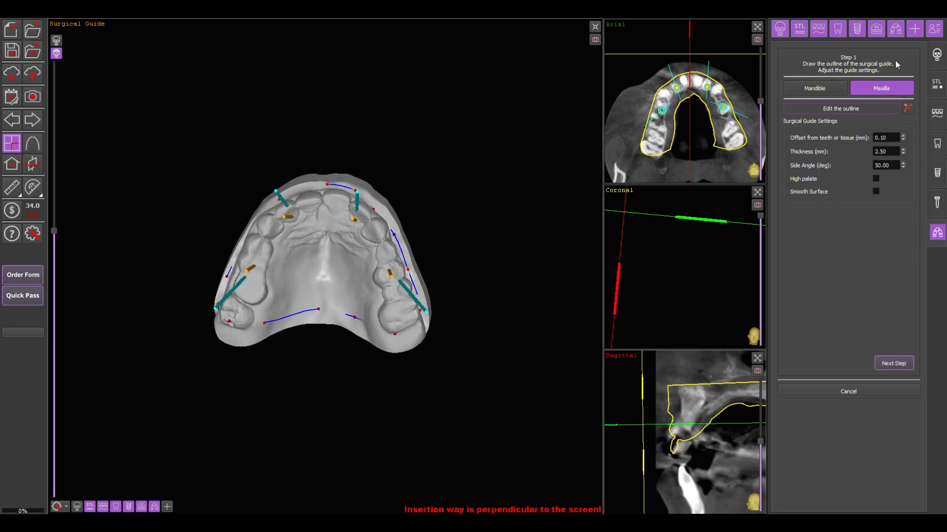
- Keep Maxilla as the jaw, set the guide thickness to 3 mm, enable Smooth Surface and continue to Step 2
left_click(824, 88)
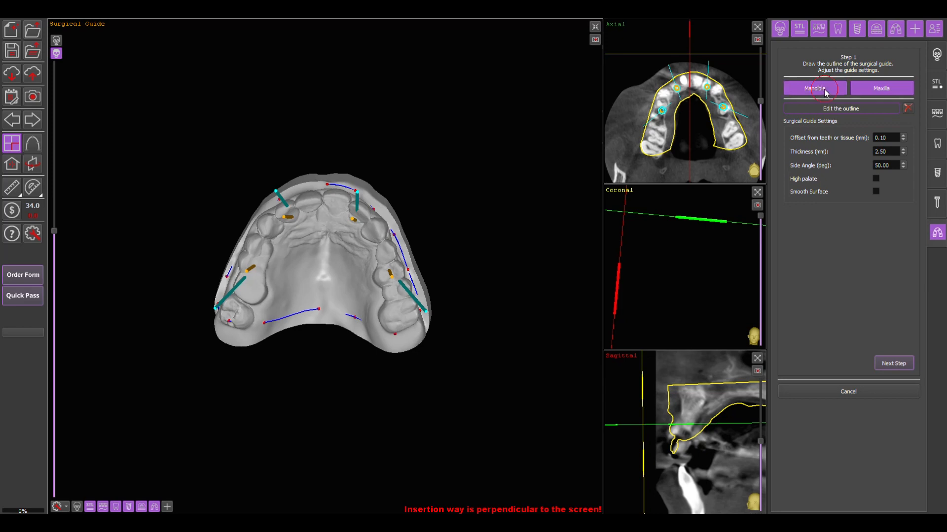
left_click(869, 87)
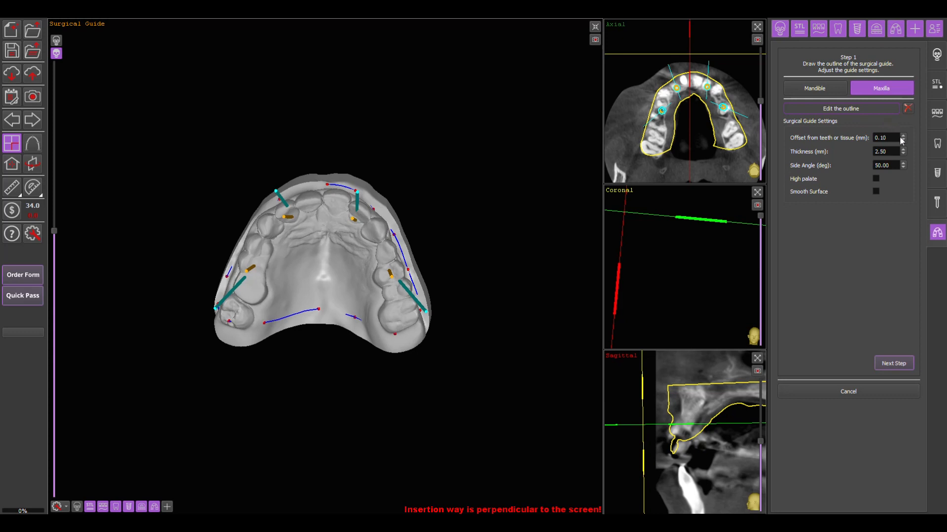
double_click(876, 152)
type("3")
key("Return")
left_click(876, 192)
left_click(893, 367)
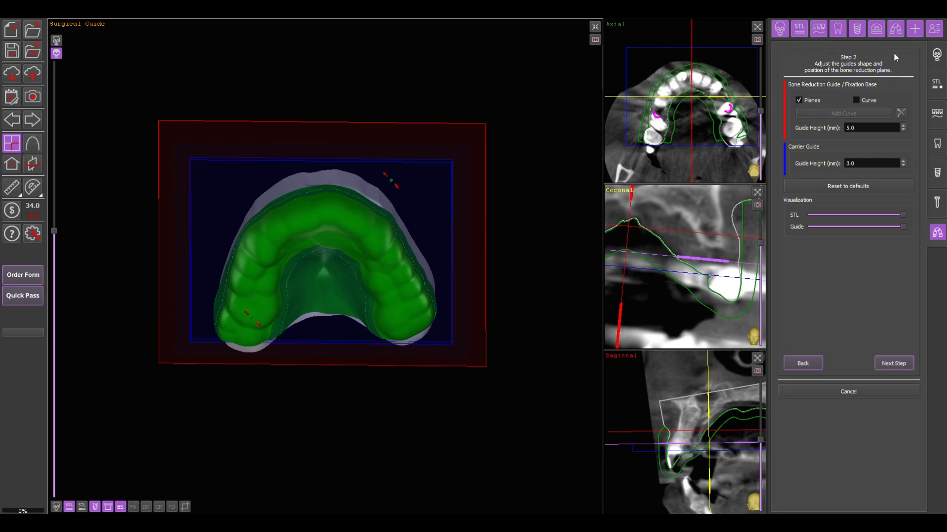
- Try a bone reduction guide height of 8.3 mm and a greater carrier guide height, and reset the settings to defaults
left_click_drag(530, 88, 544, 312)
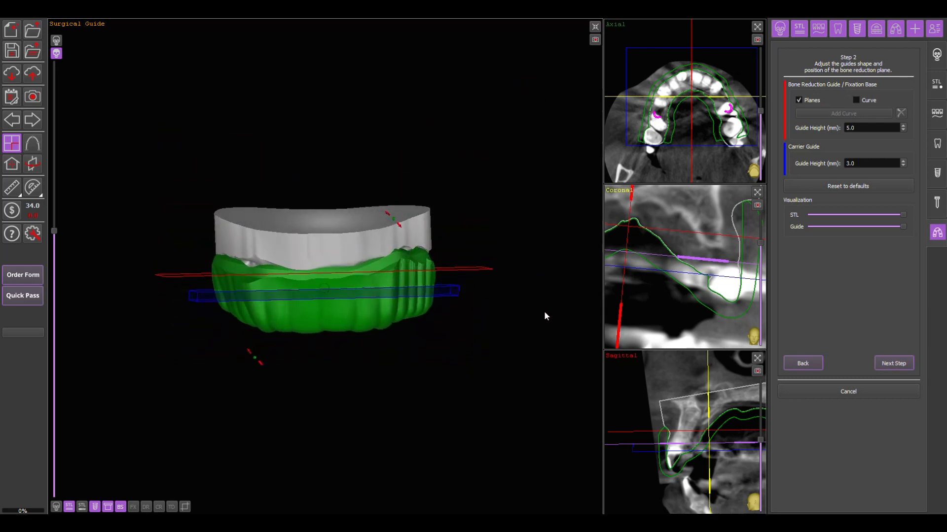
left_click(857, 99)
left_click(799, 100)
double_click(866, 127)
scroll(865, 126, "up", 20)
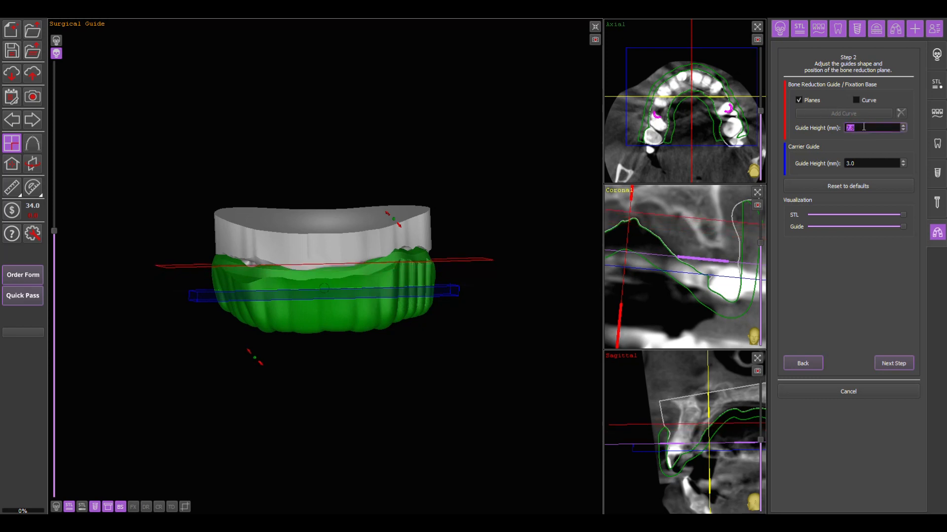
left_click(863, 164)
double_click(863, 164)
scroll(862, 163, "up", 7)
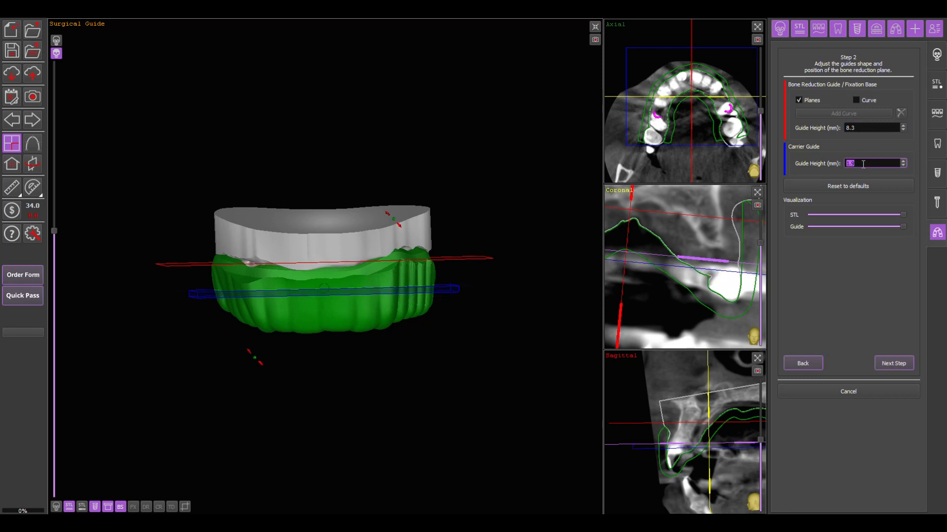
scroll(862, 162, "up", 19)
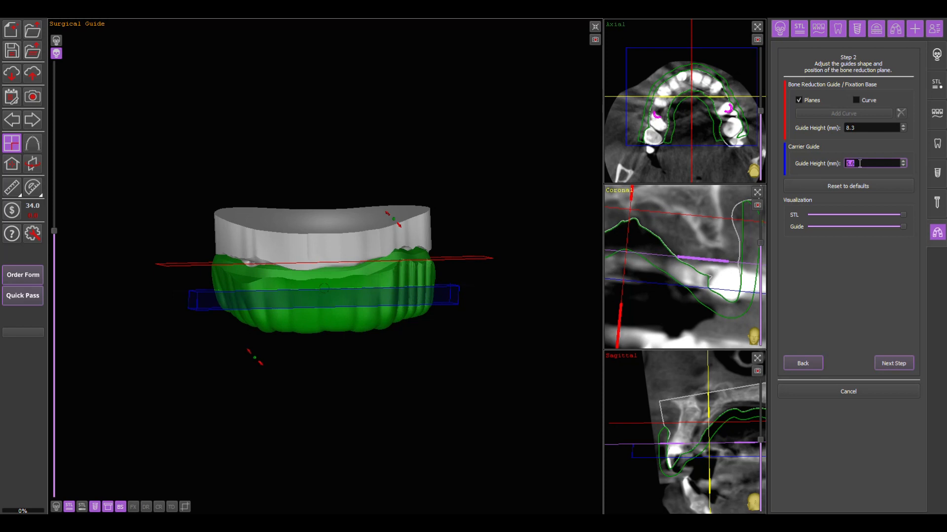
left_click(858, 188)
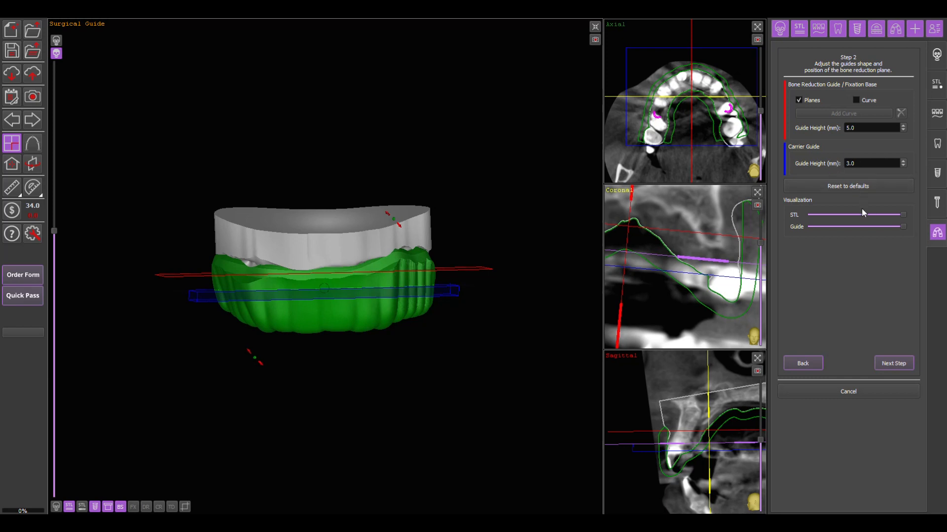
- Make the STL model and the guide semi-transparent so the implants and sleeves show through
left_click_drag(901, 214, 874, 226)
left_click_drag(412, 417, 695, 383)
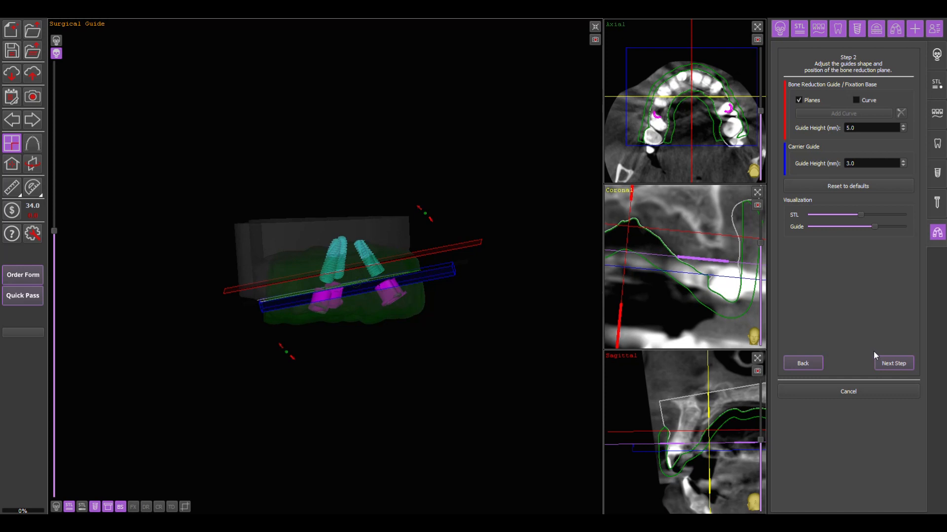
left_click_drag(585, 325, 560, 372)
left_click_drag(875, 227, 895, 227)
left_click_drag(507, 326, 424, 378)
- Tilt and raise the bone reduction planes to suit the implants, checking them against the skull volume
left_click(57, 507)
left_click_drag(340, 456, 424, 439)
left_click_drag(427, 223, 433, 250)
left_click(57, 507)
left_click_drag(532, 395, 386, 389)
left_click_drag(324, 290, 321, 282)
left_click_drag(306, 383, 433, 378)
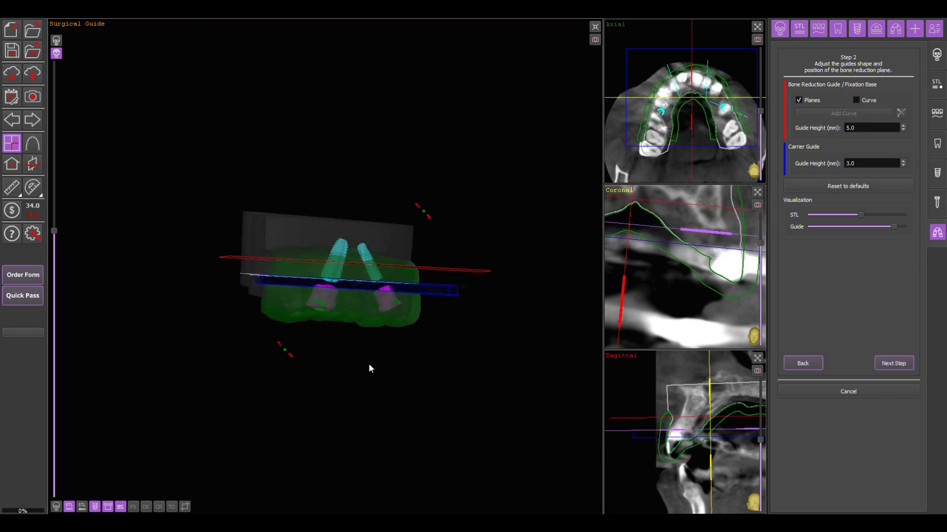
left_click_drag(417, 207, 416, 213)
- Hide the guide's base surface and the STL model, and check the reduction planes against the temporarily displayed skull volume
left_click(56, 507)
left_click_drag(369, 418, 295, 434)
left_click(120, 508)
left_click(69, 508)
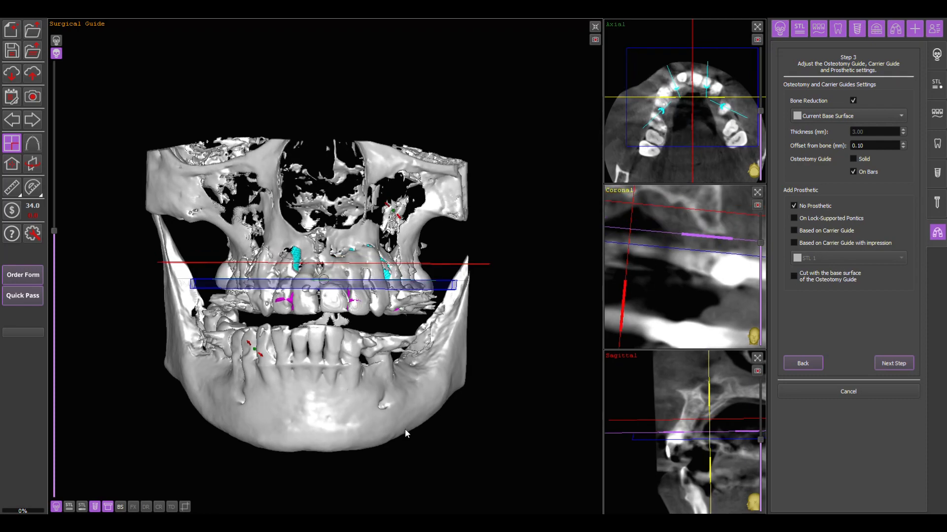
left_click_drag(327, 415, 343, 275)
left_click_drag(461, 397, 375, 400)
left_click(56, 507)
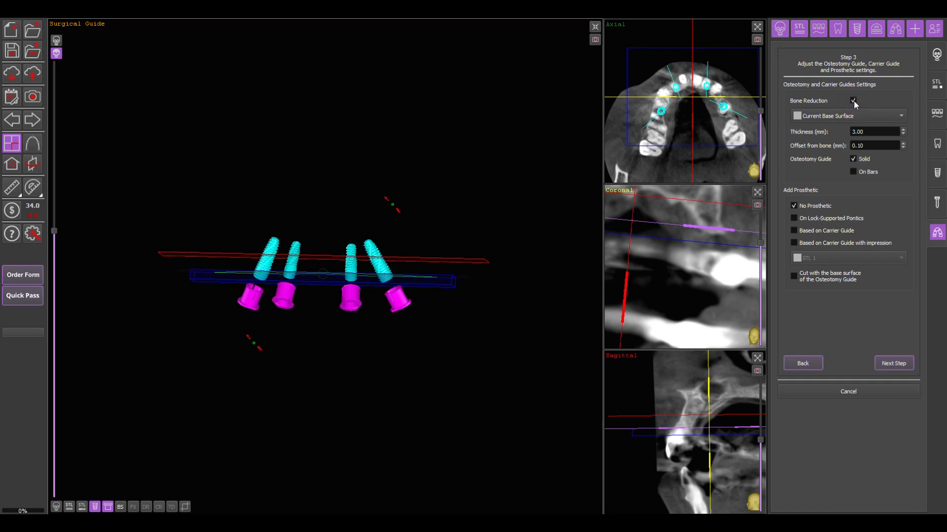
- Choose STL 4 as the bone reduction surface for the osteotomy guide
left_click(859, 114)
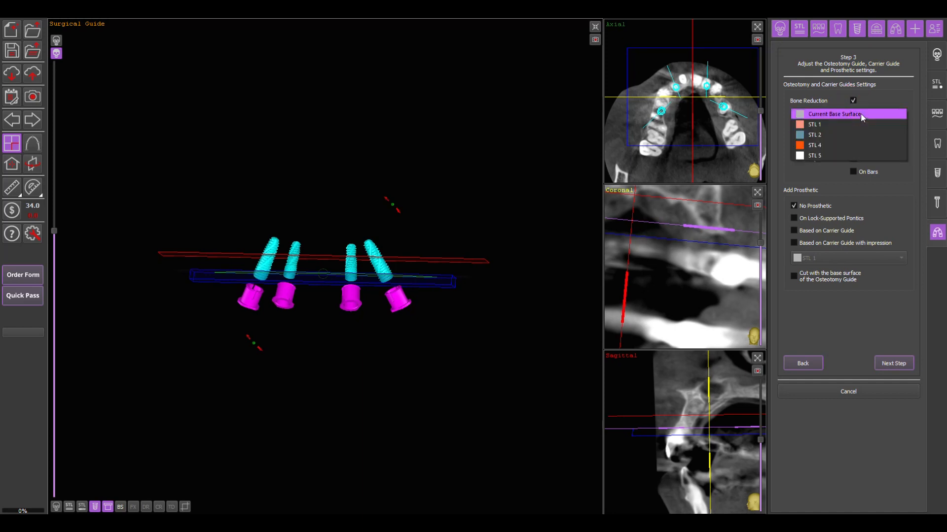
left_click(839, 146)
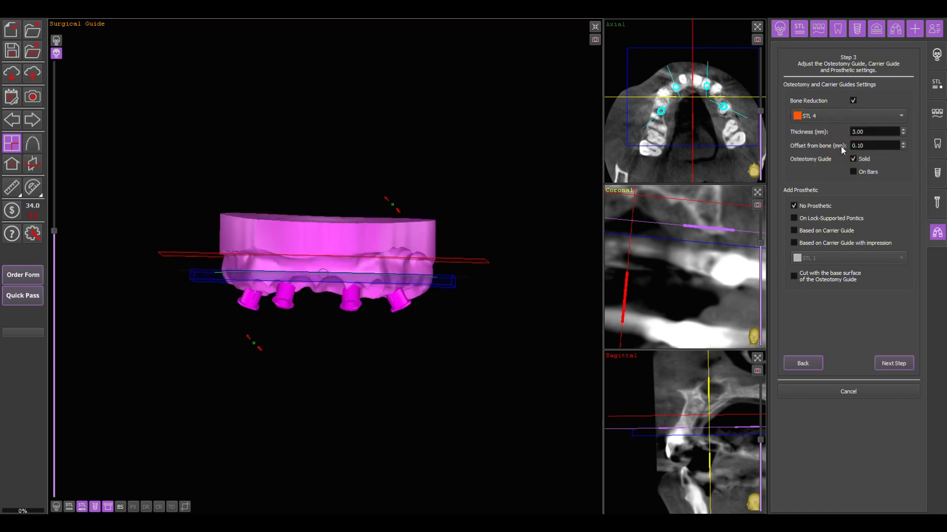
left_click_drag(530, 333, 508, 351)
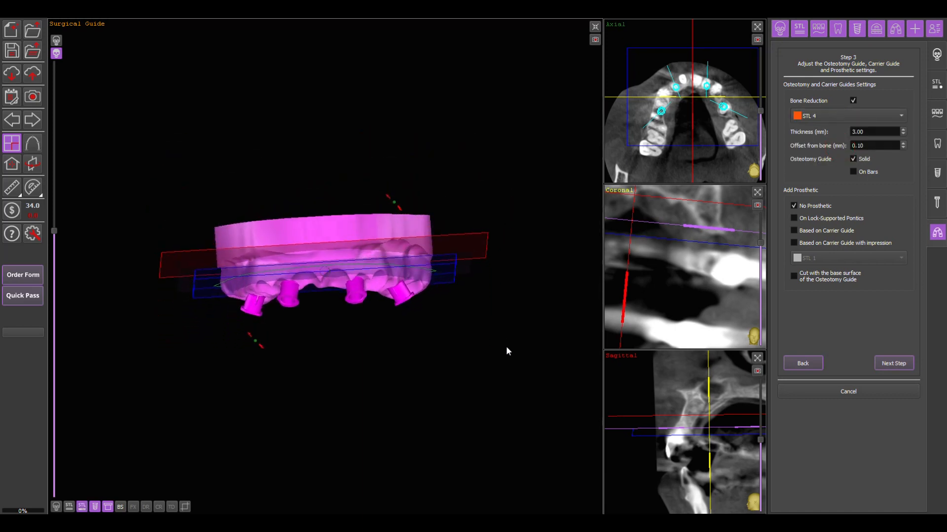
- Set the offset from bone to 0.50 mm and make the osteotomy guide On Bars
left_click(864, 145)
left_click_drag(863, 146, 859, 145)
type("5")
left_click(853, 171)
- Add a prosthetic based on the carrier guide using STL 5, hide the bone reduction model and inspect the generated guide parts
left_click(835, 231)
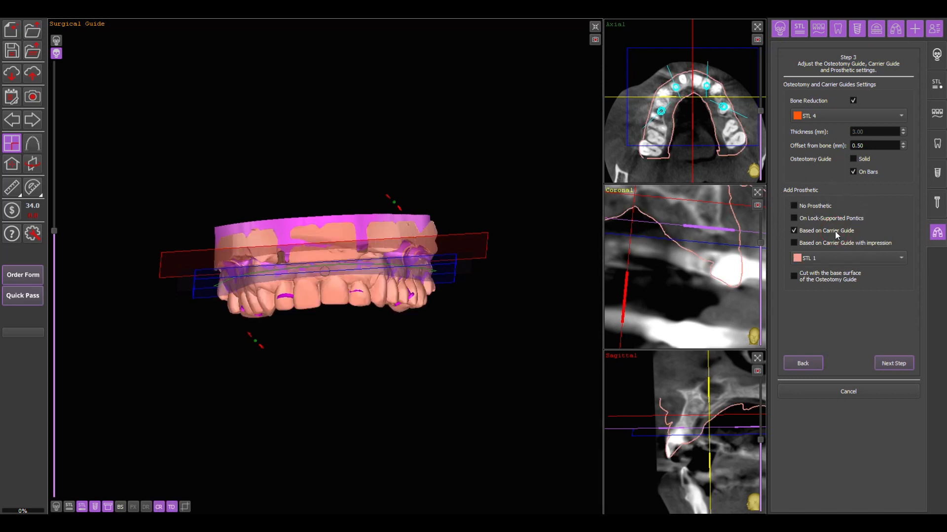
left_click(830, 260)
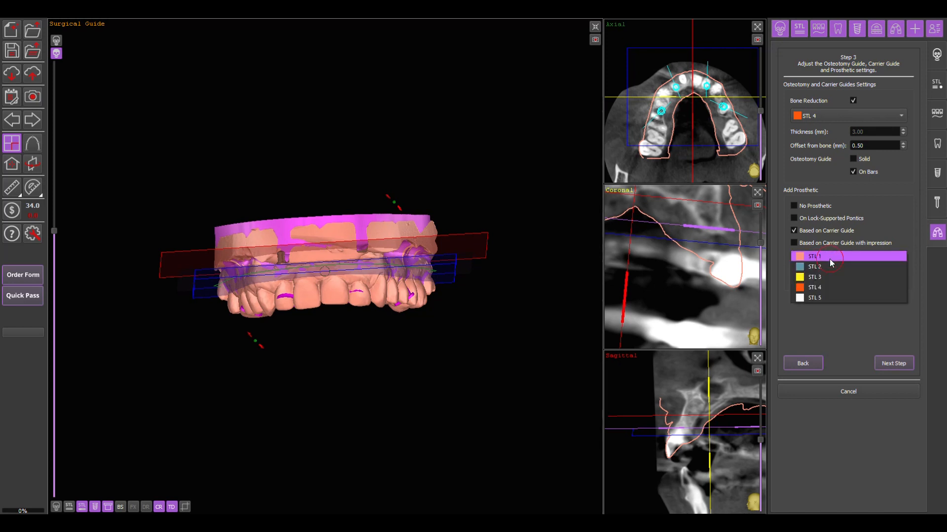
left_click(818, 296)
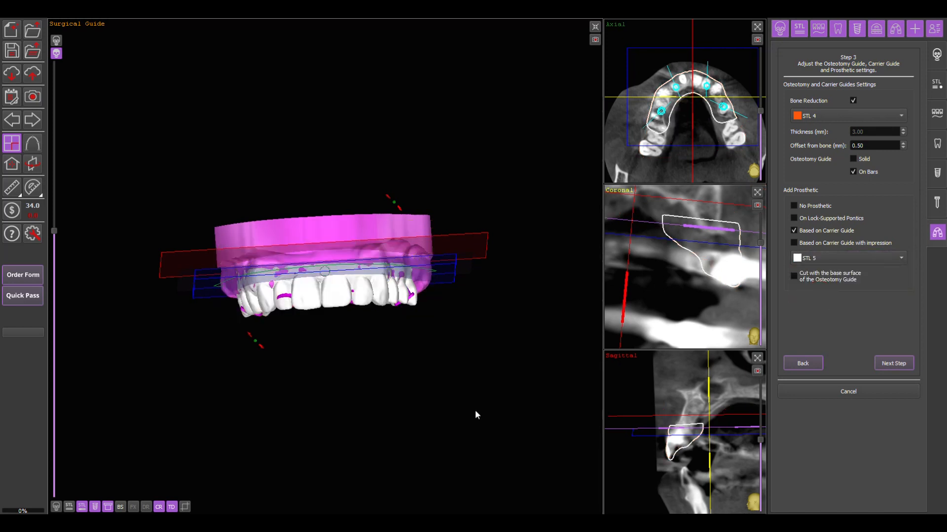
left_click(82, 507)
mouse_move(386, 417)
left_mouse_down()
mouse_move(381, 230)
mouse_move(386, 431)
left_mouse_up()
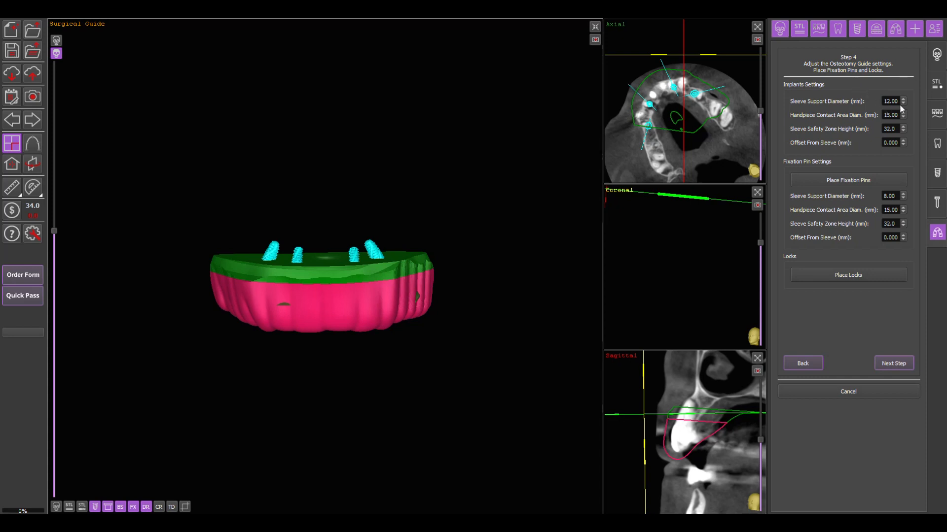
left_click_drag(492, 344, 499, 290)
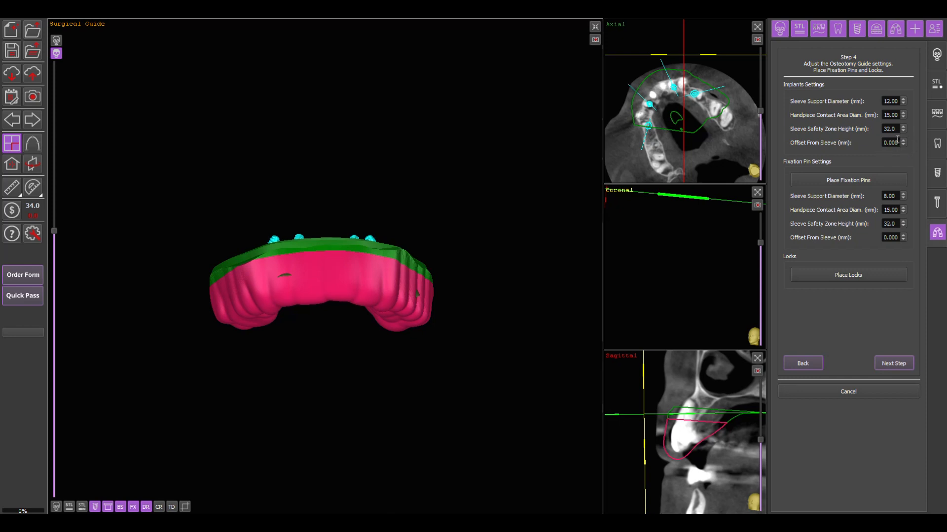
- Set the implants' offset from sleeve to 0.050 mm and place three Neodent Fixation Clamp pins around the front of the guide
left_click_drag(898, 143, 891, 143)
type("5")
left_click(877, 179)
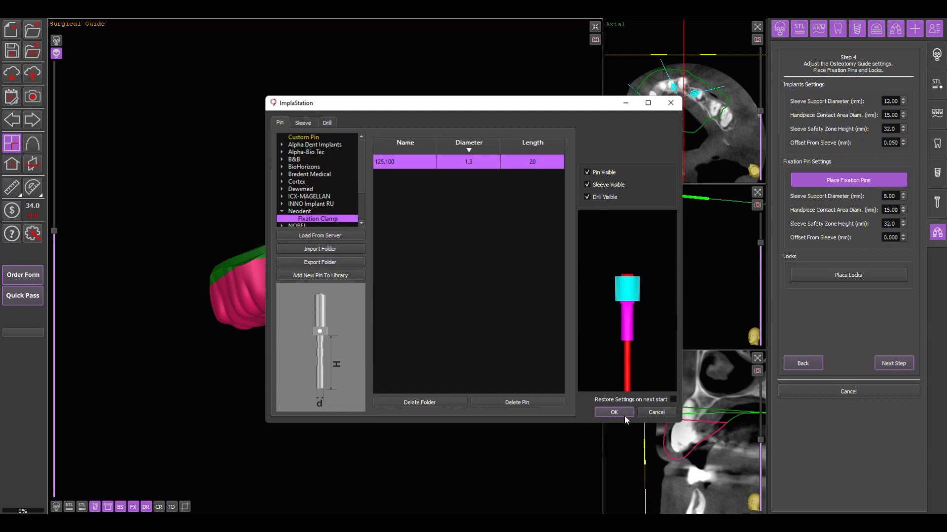
left_click(619, 412)
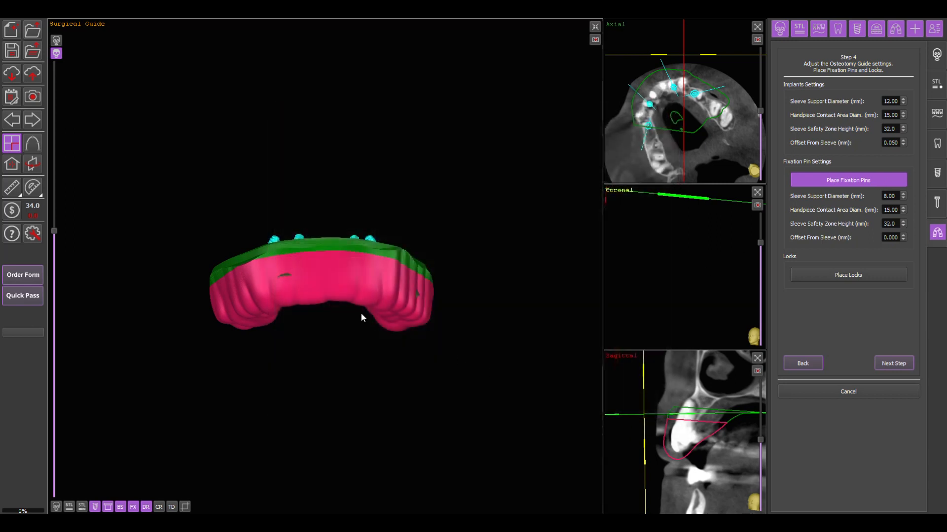
left_click(328, 246)
left_click_drag(251, 161, 349, 182)
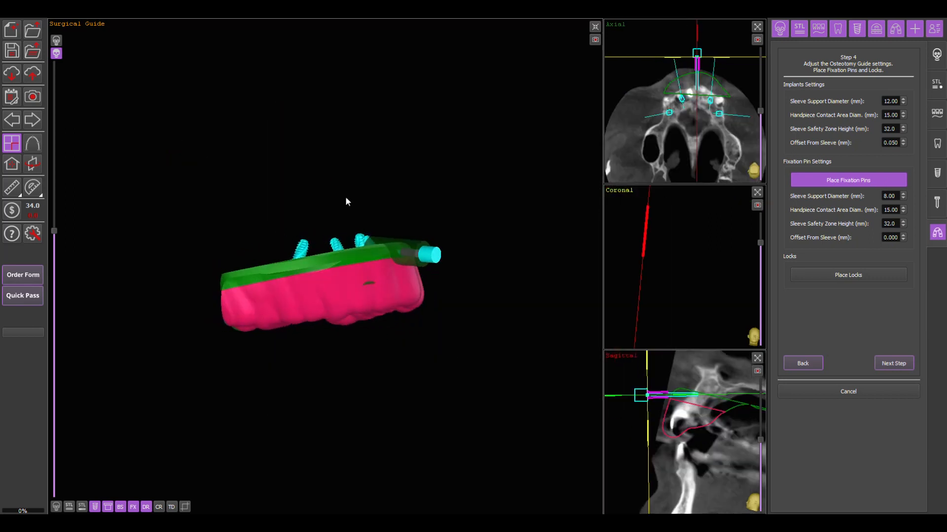
left_click(318, 267)
left_click_drag(538, 306, 348, 254)
left_click(347, 255)
left_click_drag(362, 376, 452, 370)
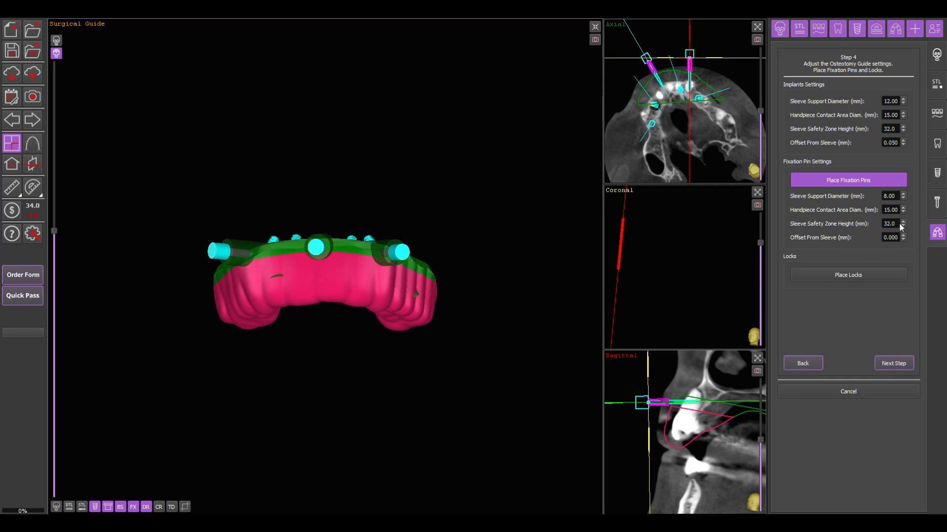
- Set the fixation pins' sleeve support diameter to 6.00 mm and their offset from sleeve to 0.050 mm
double_click(891, 195)
type("6")
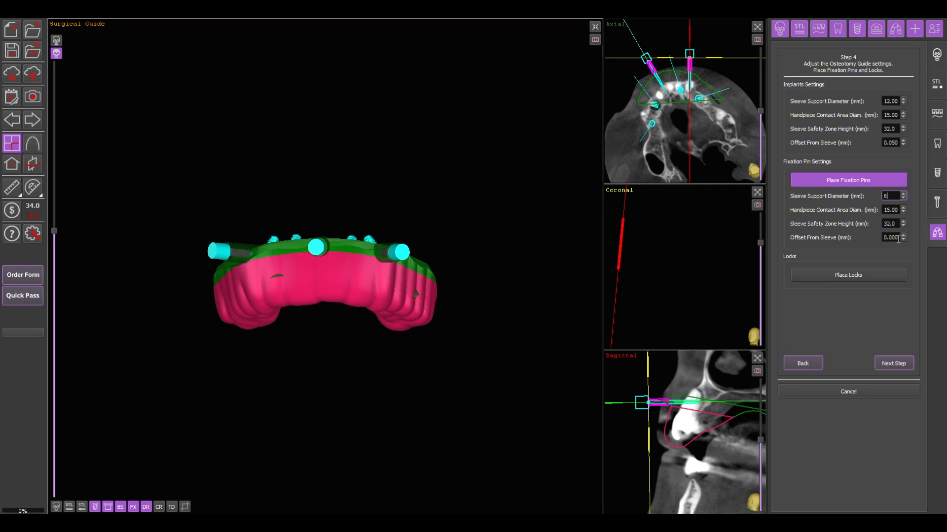
left_click_drag(898, 239, 891, 240)
type("5")
left_click(875, 259)
- Place four Resin Resin locks around the outer side of the guide, between and beside the fixation pins
left_click(861, 277)
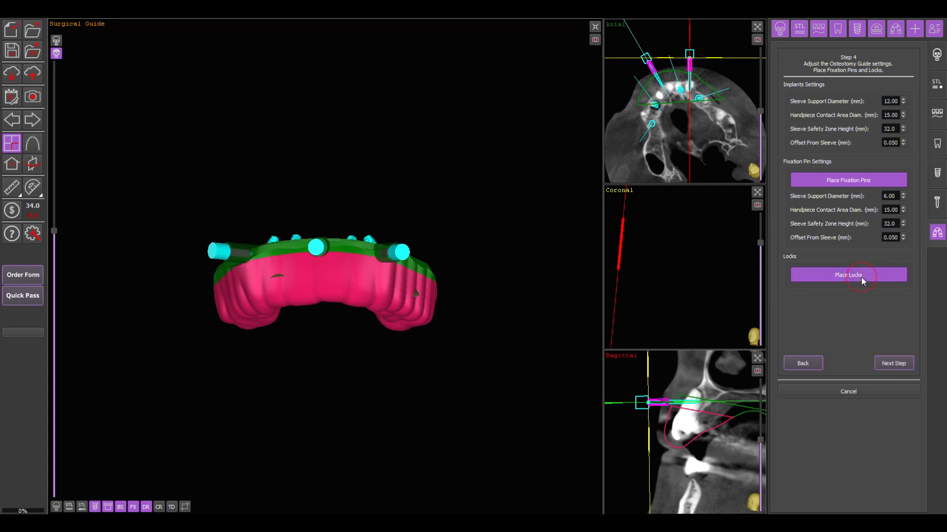
left_click(301, 174)
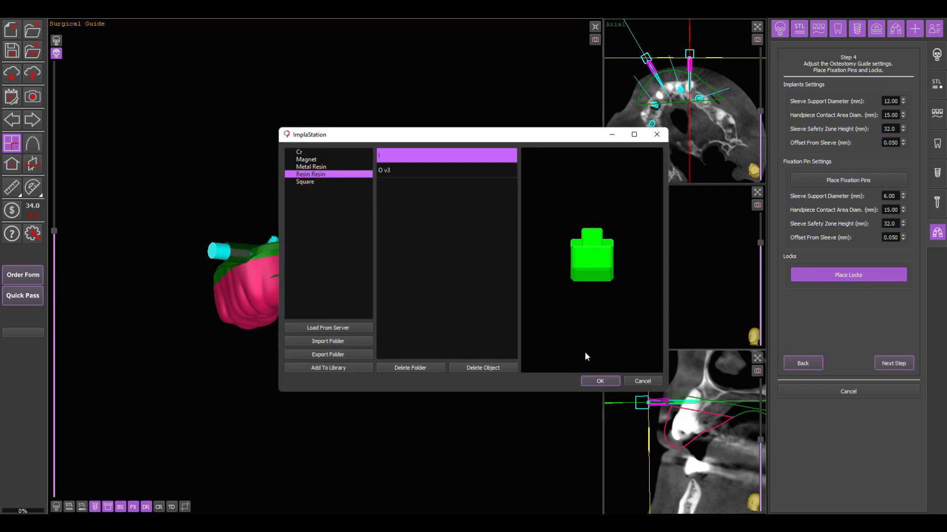
left_click(599, 383)
left_click_drag(312, 338, 425, 357)
left_click(307, 261)
left_click(307, 276)
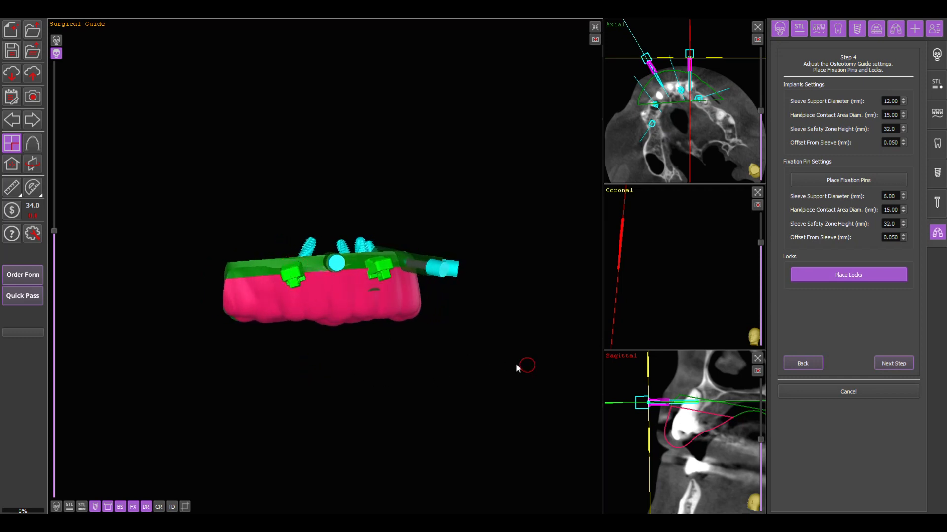
left_click_drag(518, 365, 253, 361)
left_click(388, 275)
left_click_drag(360, 398, 416, 152)
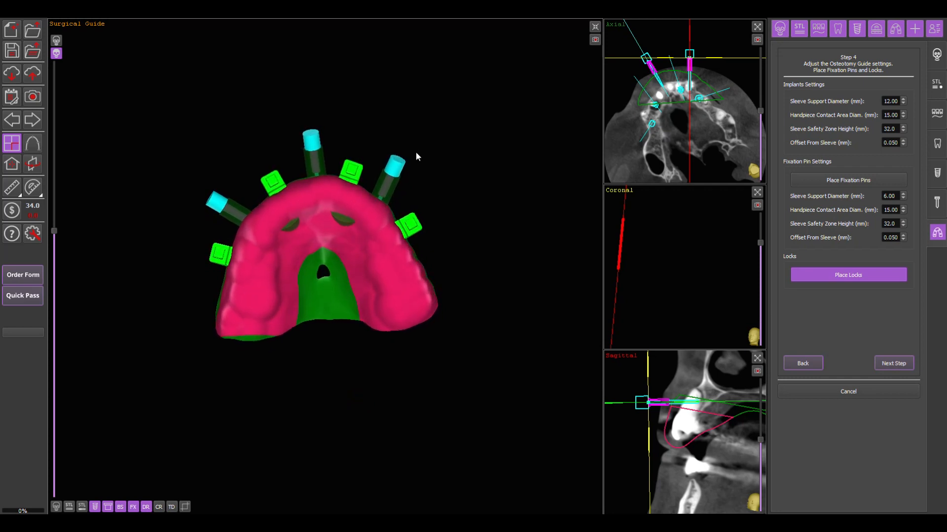
- Nudge the front and rear locks on one side of the arch slightly, and try to remove the rear lock
mouse_move(415, 230)
left_mouse_down()
mouse_move(429, 251)
mouse_move(414, 230)
left_mouse_up()
left_click_drag(352, 181, 353, 181)
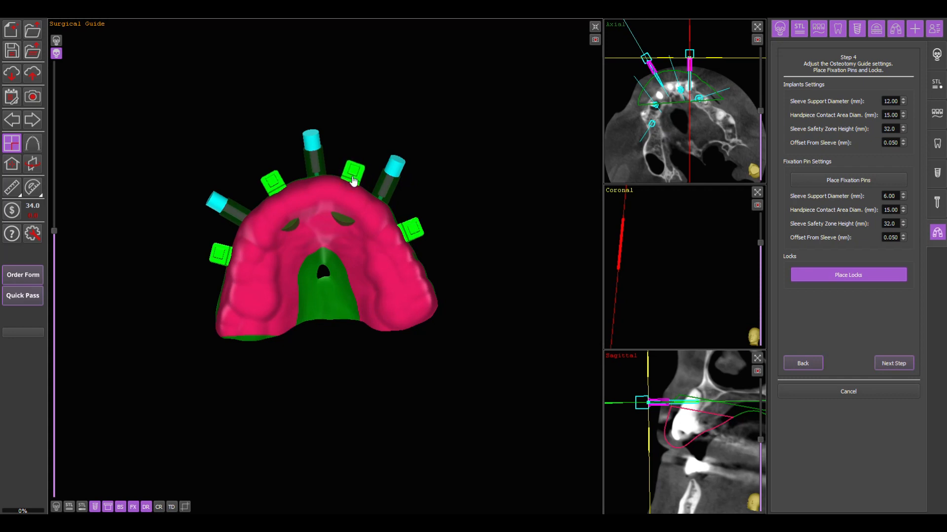
right_click(415, 235)
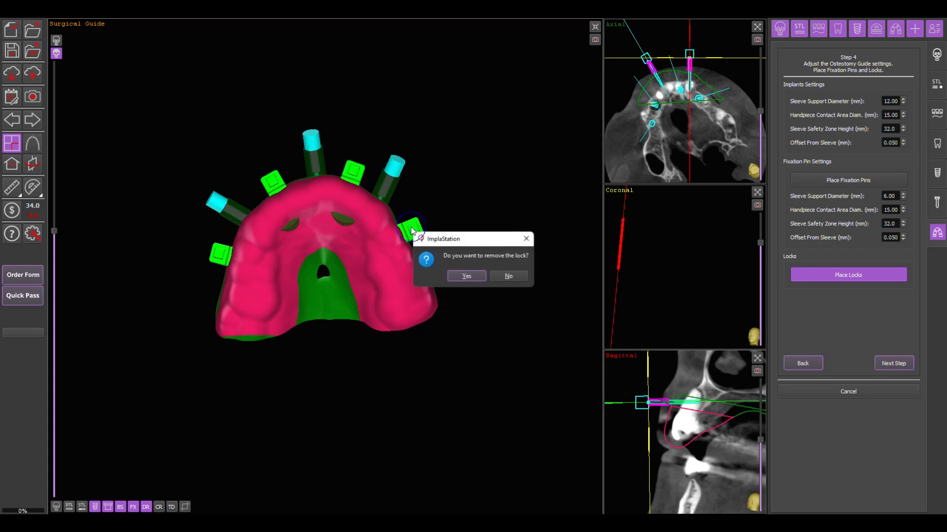
left_click(468, 277)
mouse_move(486, 181)
left_mouse_down()
mouse_move(382, 359)
mouse_move(364, 271)
mouse_move(506, 380)
mouse_move(480, 189)
left_mouse_up()
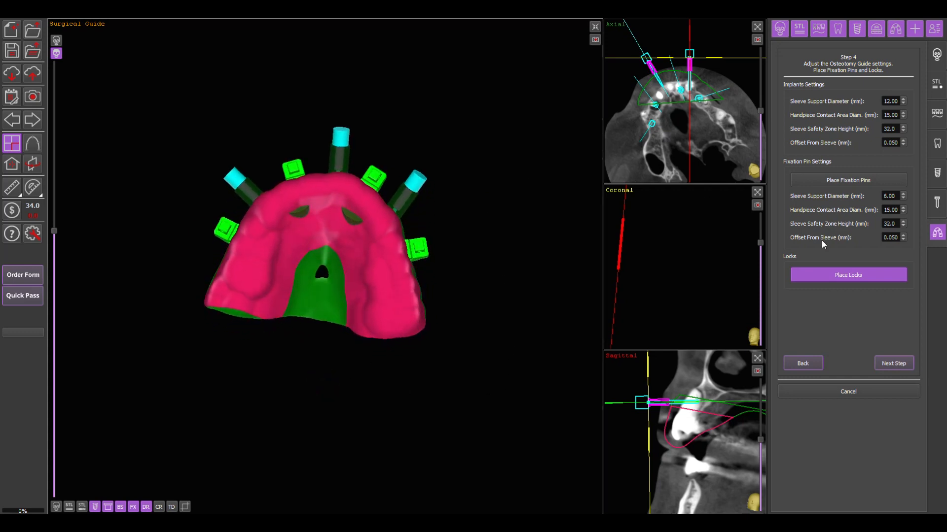
- Load the Metal Metal lock package from the server into the lock library
left_click(851, 279)
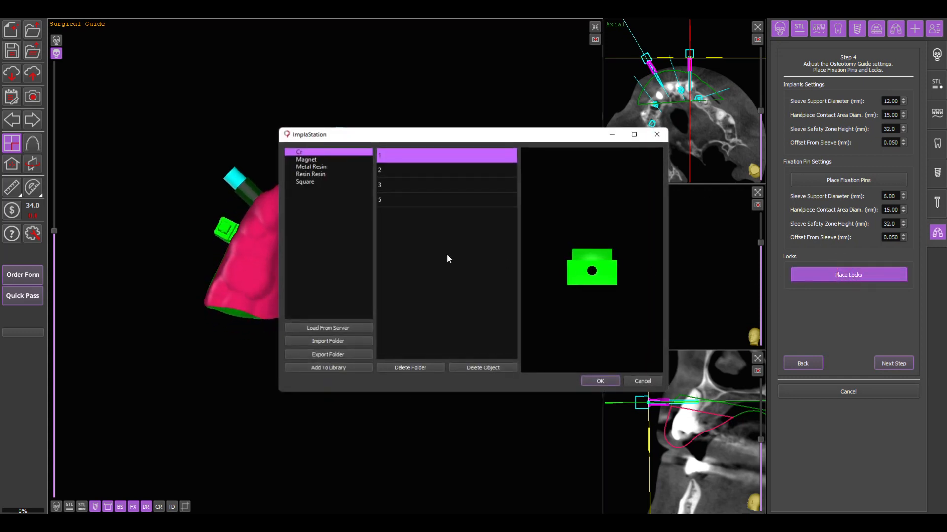
left_click(336, 327)
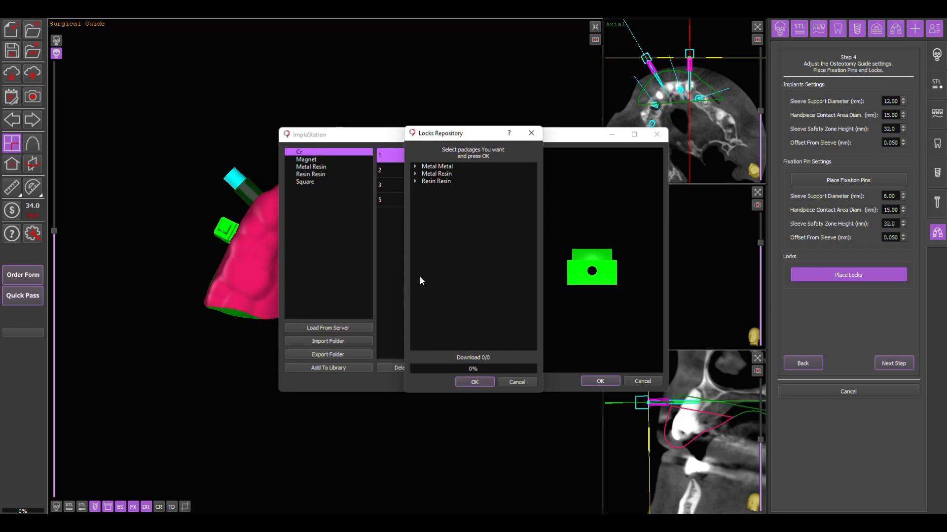
left_click(415, 167)
left_click(433, 175)
left_click(475, 380)
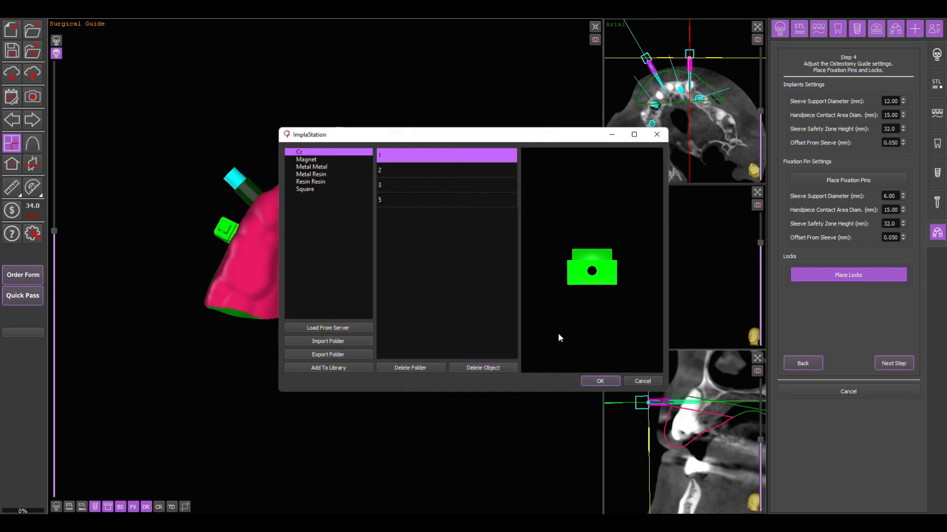
- Examine the form for adding a custom lock to the library, including its name and colour settings, without saving a new lock
left_click(342, 369)
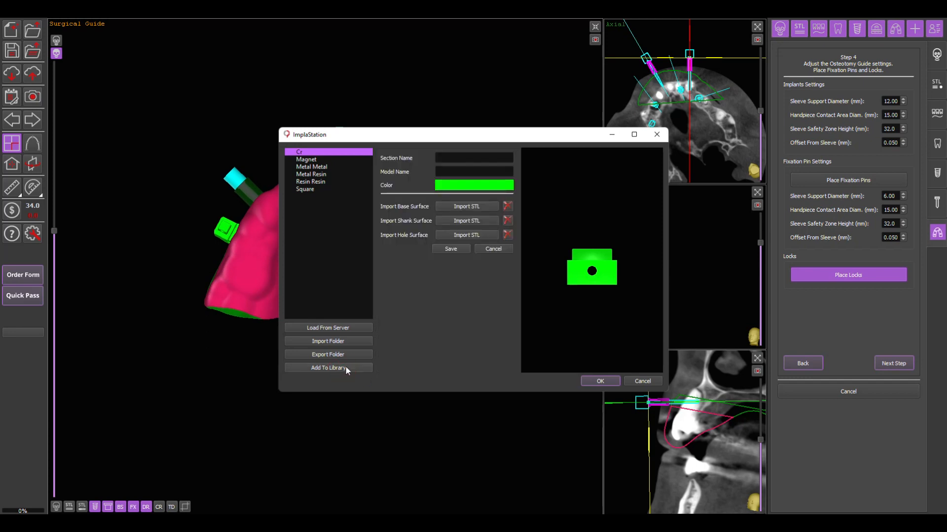
left_click(441, 158)
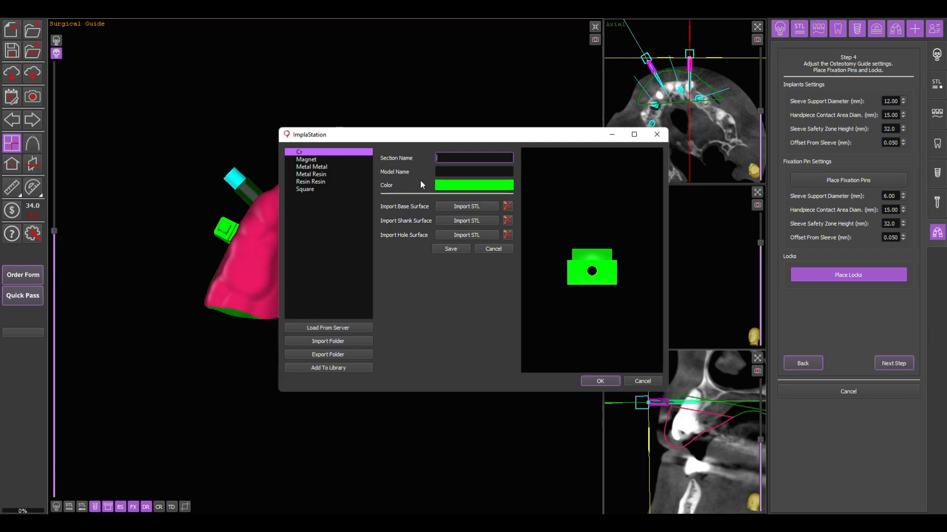
left_click(454, 186)
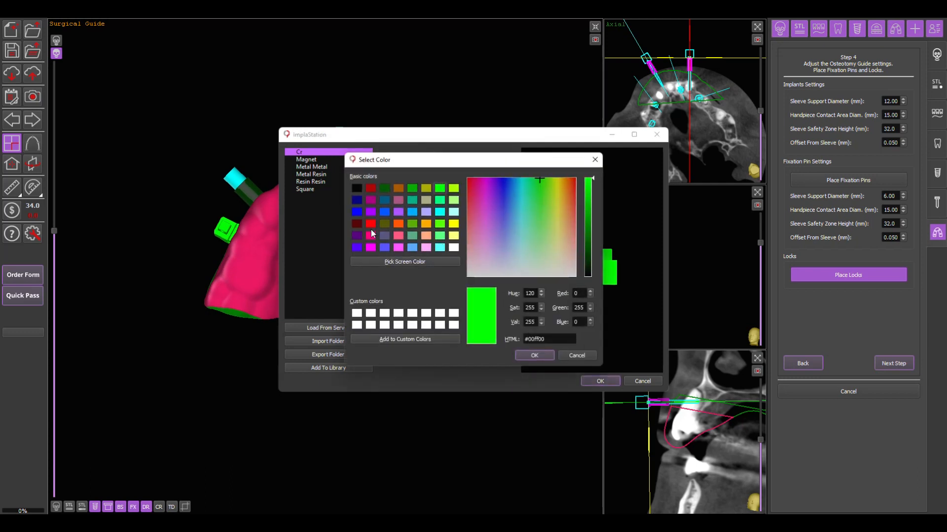
left_click(595, 160)
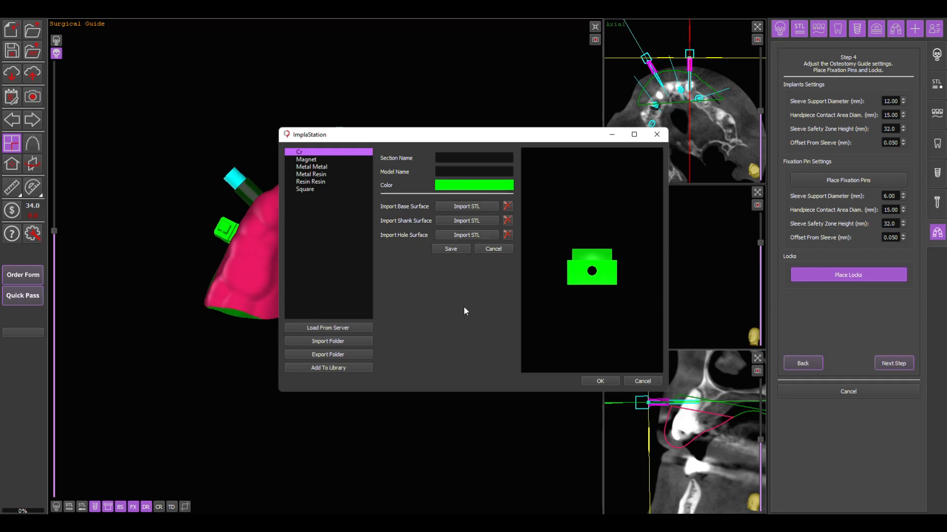
left_click(601, 383)
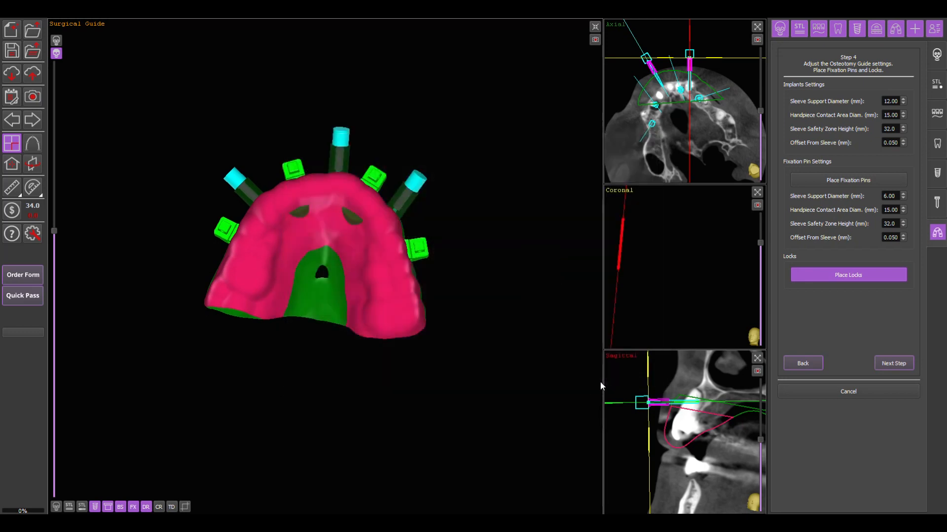
- Switch to the four-view layout and shift the central fixation pin slightly sideways in the axial view
left_click_drag(439, 122, 365, 337)
left_click(847, 180)
left_click(672, 104)
left_click(657, 77)
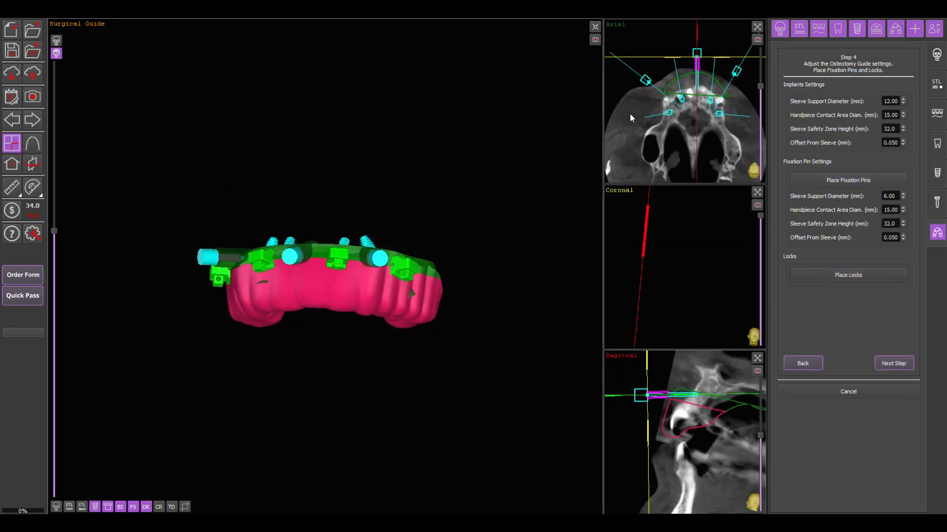
left_click(11, 148)
middle_click_drag(511, 91, 487, 134)
mouse_move(490, 118)
left_mouse_down()
mouse_move(509, 118)
mouse_move(502, 118)
left_mouse_up()
left_click_drag(614, 115, 602, 128)
key("space")
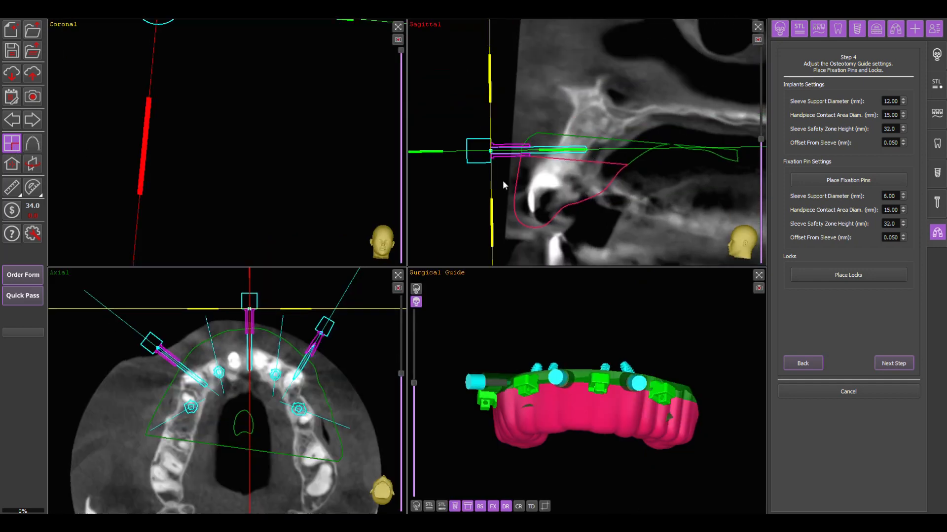
left_click_drag(250, 313, 247, 314)
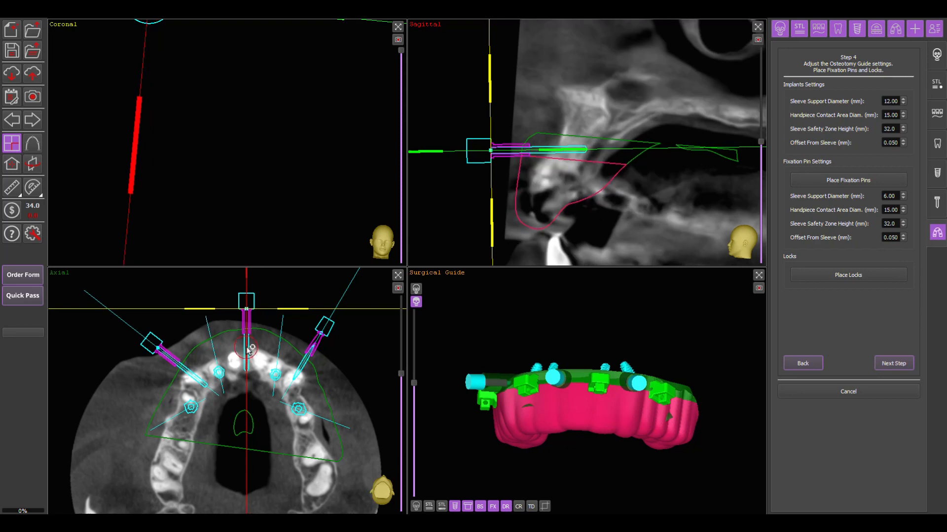
- Reposition the first lateral fixation pin in the axial view, moving it closer to the bone and tilting it slightly
double_click(168, 358)
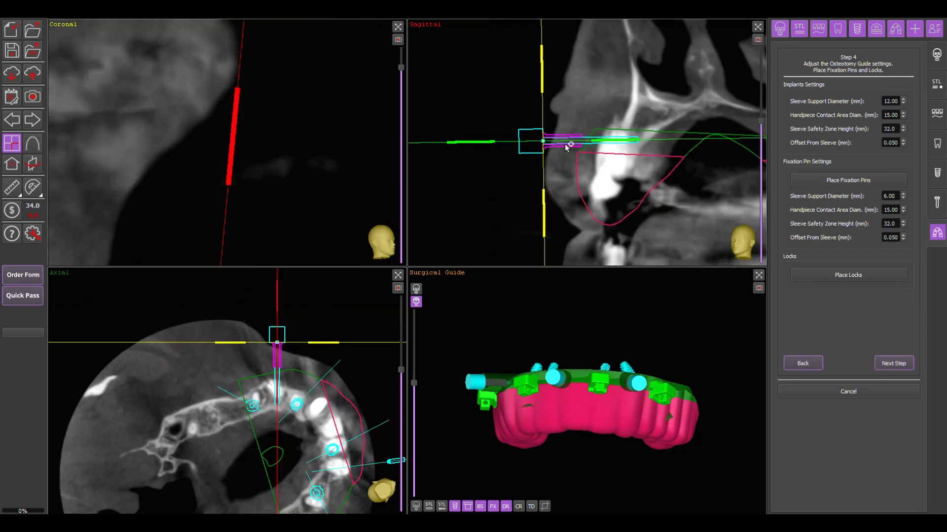
left_click_drag(276, 349, 285, 358)
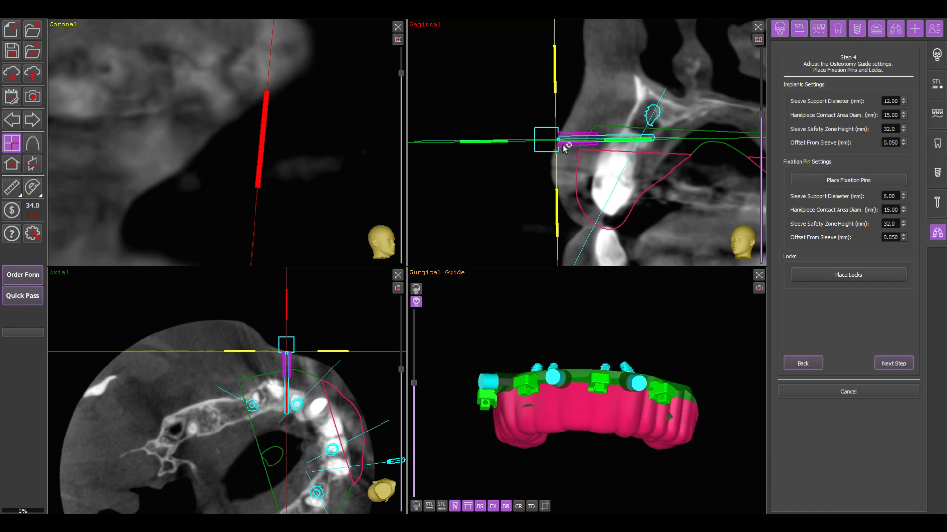
left_click_drag(285, 413, 283, 414)
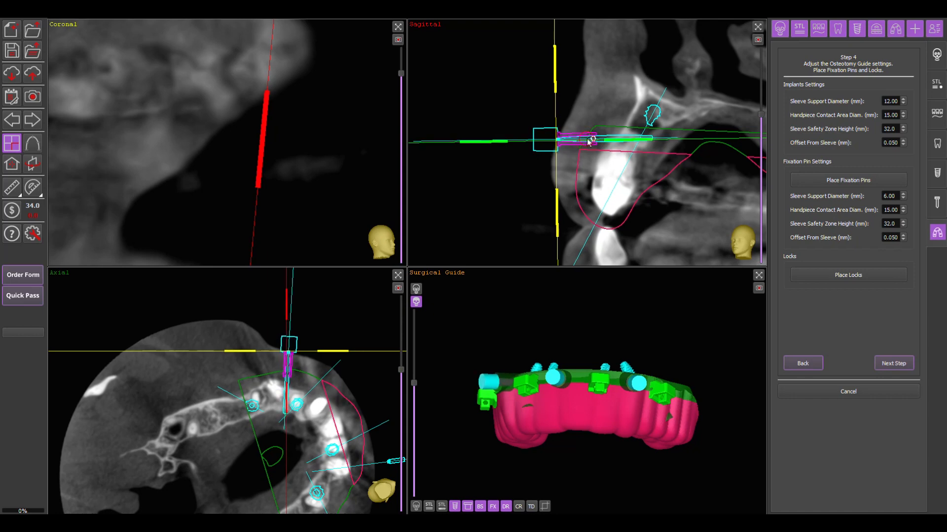
double_click(589, 140)
middle_click_drag(351, 398, 314, 321)
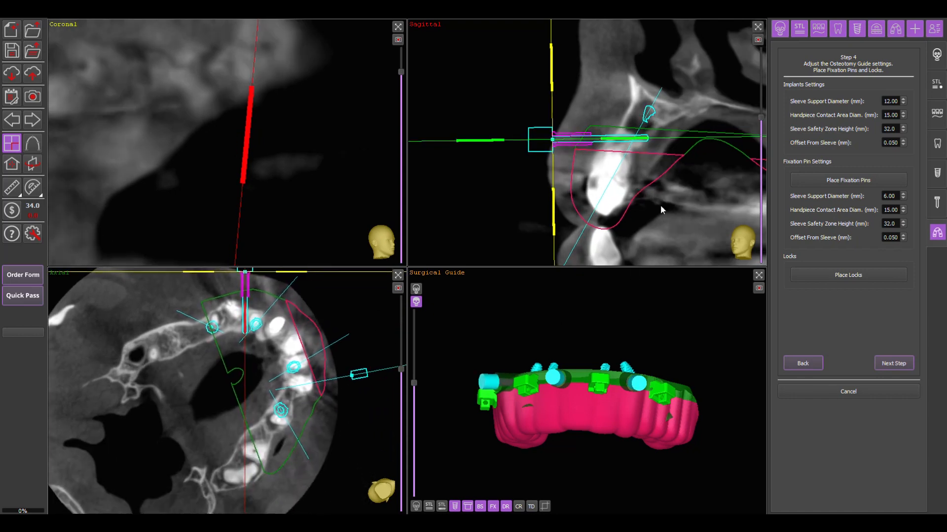
- Reposition the fixation pin on the opposite side and fine-tune its position and angle in the axial and sagittal views
double_click(635, 383)
middle_click_drag(250, 302, 273, 373)
left_click_drag(220, 304, 230, 321)
mouse_move(230, 381)
left_mouse_down()
mouse_move(221, 379)
mouse_move(226, 385)
left_mouse_up()
double_click(231, 360)
left_click_drag(517, 131, 517, 129)
left_click_drag(612, 129, 612, 135)
- Inspect the pins and locks in the enlarged surgical guide view and continue to placing supports on the osteotomy guide
left_click_drag(694, 312, 635, 119)
left_click(758, 276)
left_click_drag(457, 197, 378, 358)
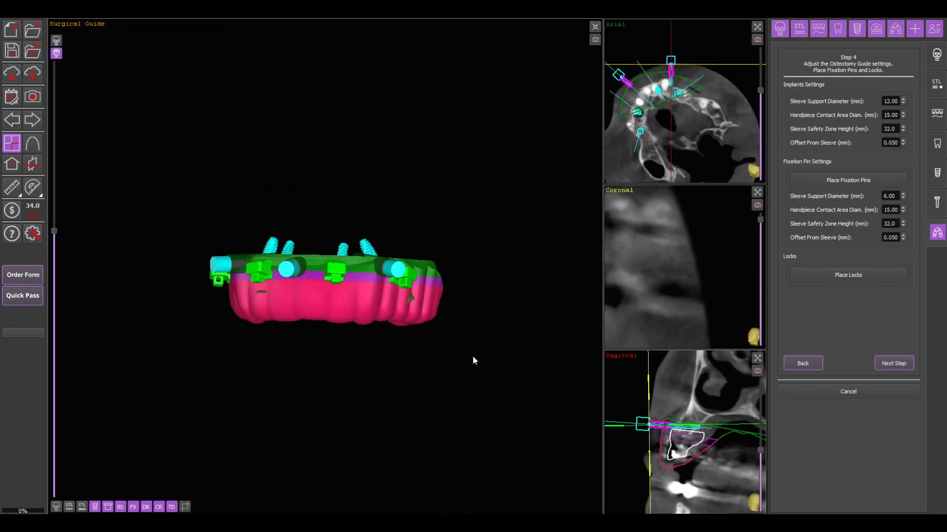
left_click(893, 363)
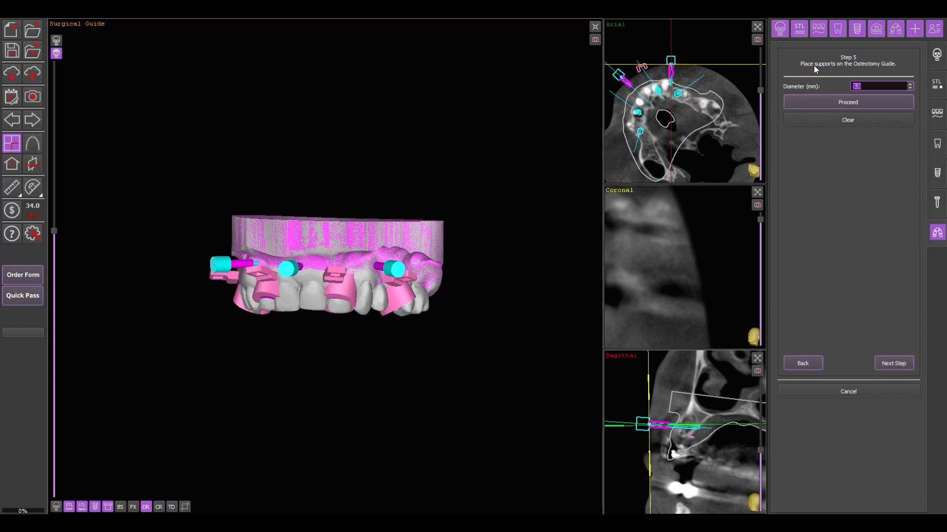
- Hide both STL model groups and view the osteotomy guide's sleeve supports and locks from below
left_click(72, 507)
left_click_drag(214, 461, 302, 390)
left_click(82, 507)
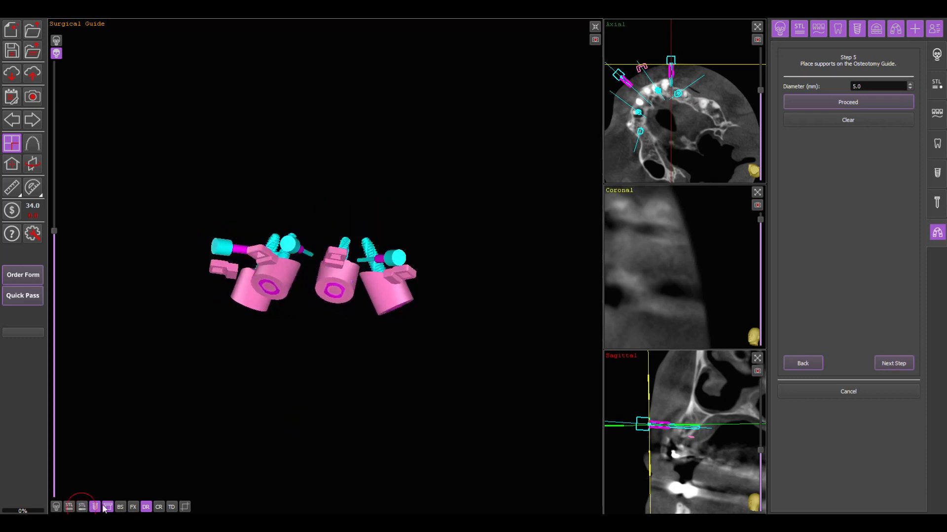
left_click_drag(328, 431, 387, 292)
right_click_drag(321, 446, 349, 295)
- Try support bars of different diameters between two adjacent implant sleeve supports, and clear the placed bars
left_click(865, 86)
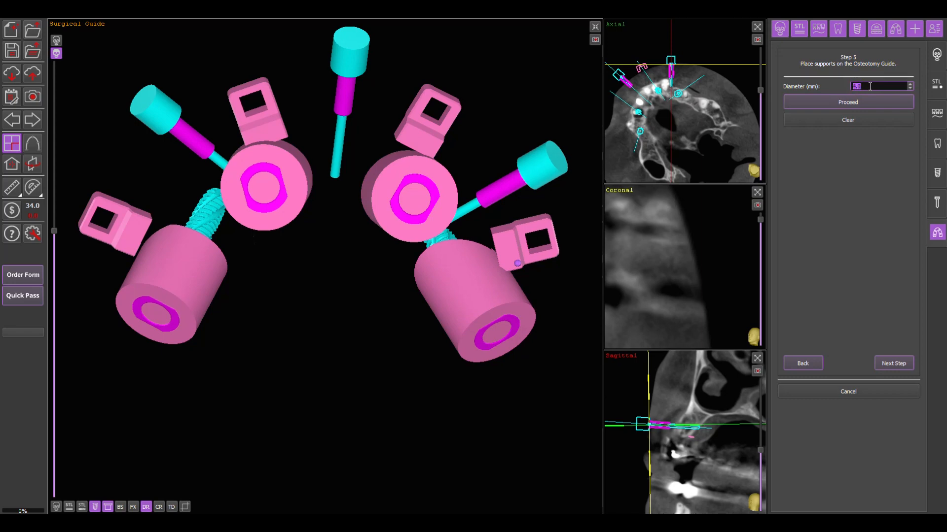
left_click_drag(335, 365, 388, 312)
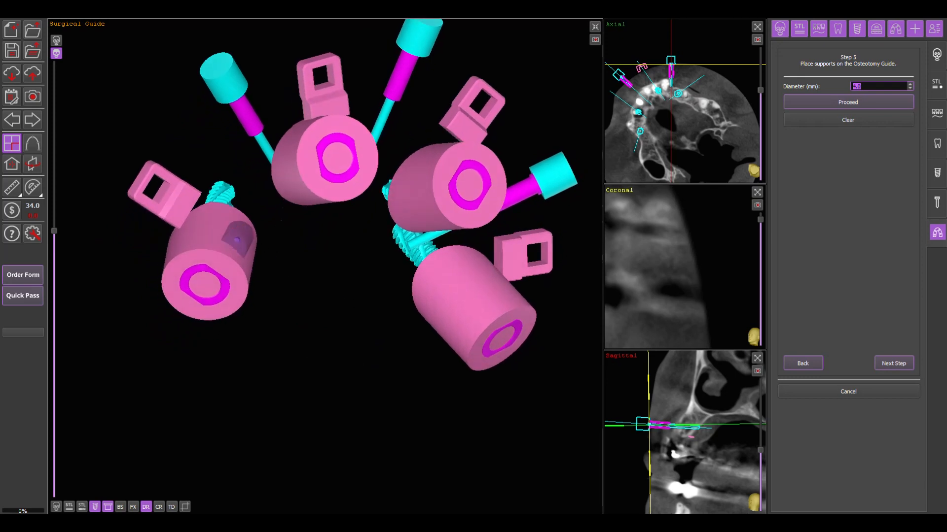
left_click(298, 185)
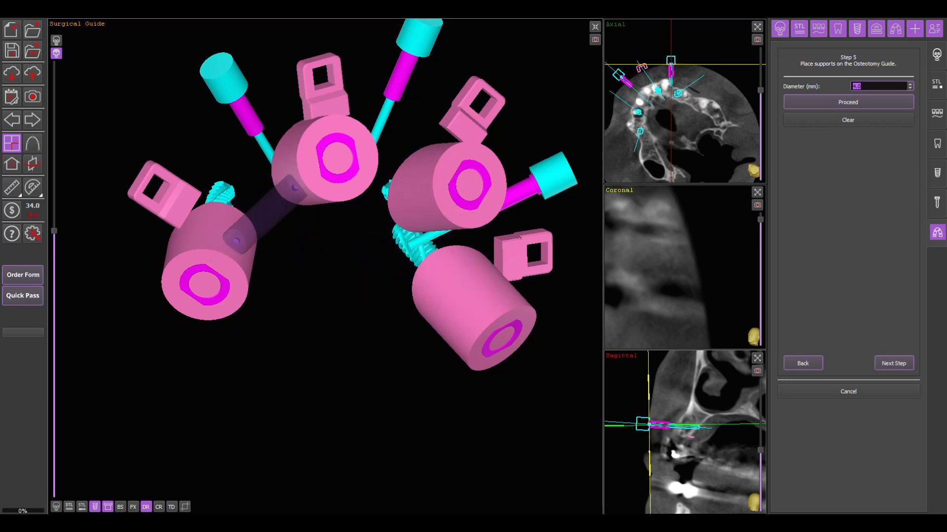
left_click(294, 188)
left_click_drag(329, 310, 223, 153)
scroll(232, 146, "down", 1)
key("BackSpace")
type("8")
left_click_drag(303, 202, 413, 398)
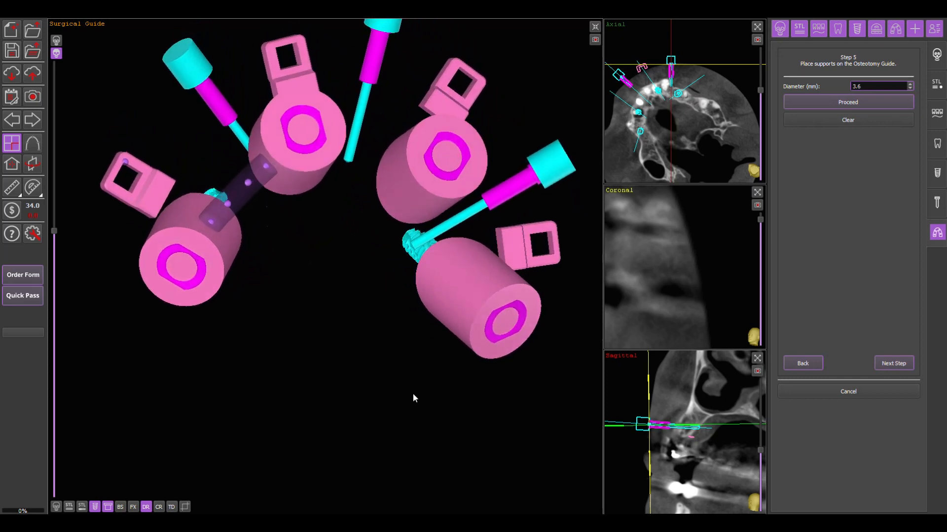
left_click(836, 122)
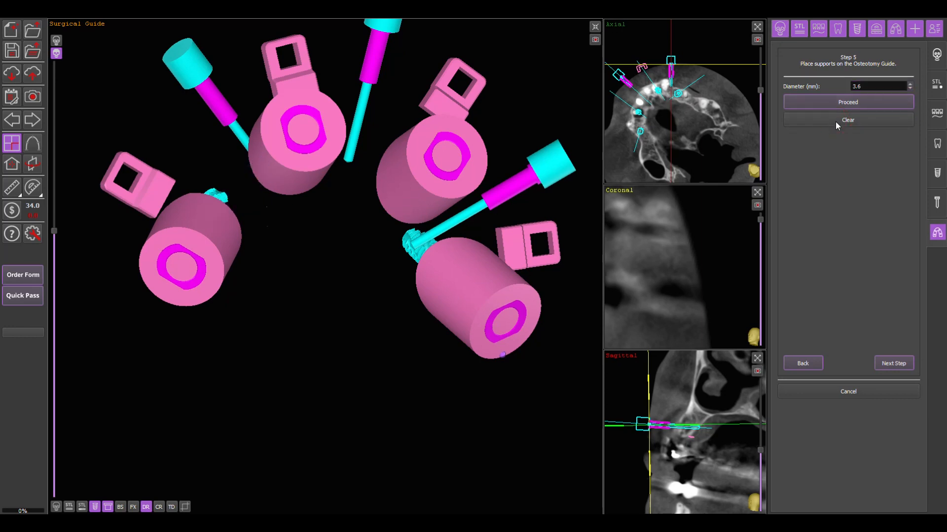
- Place 3.6 mm support bars between the adjacent sleeve supports along the inner side of the osteotomy guide
left_click_drag(375, 296, 207, 197)
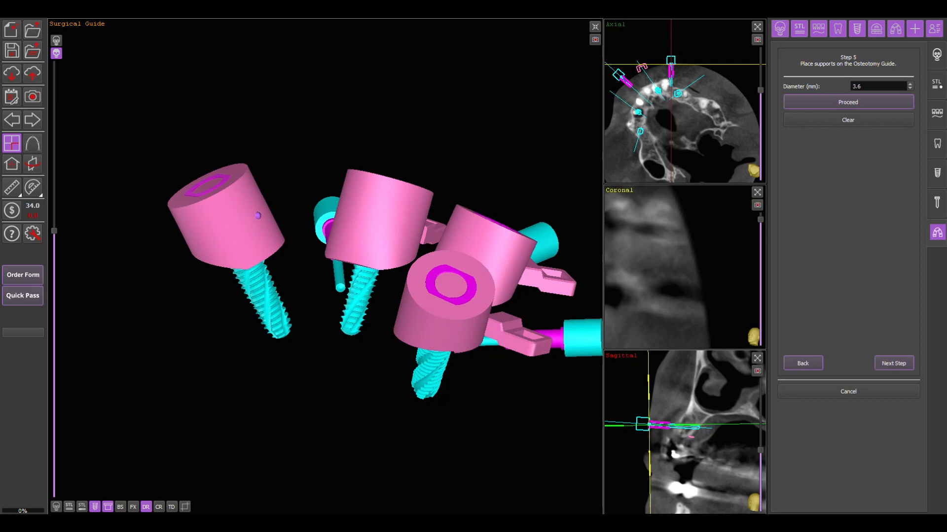
left_click(259, 214)
left_click(352, 217)
left_click_drag(325, 414, 439, 437)
left_click(290, 218)
left_click(386, 232)
left_click_drag(346, 315, 424, 318)
left_click(349, 226)
left_click(443, 248)
- Place 3.6 mm support bars between the adjacent sleeve supports along the outer side of the osteotomy guide
left_click_drag(457, 98, 391, 351)
left_click(144, 242)
left_click(227, 242)
left_click(277, 241)
left_click(376, 241)
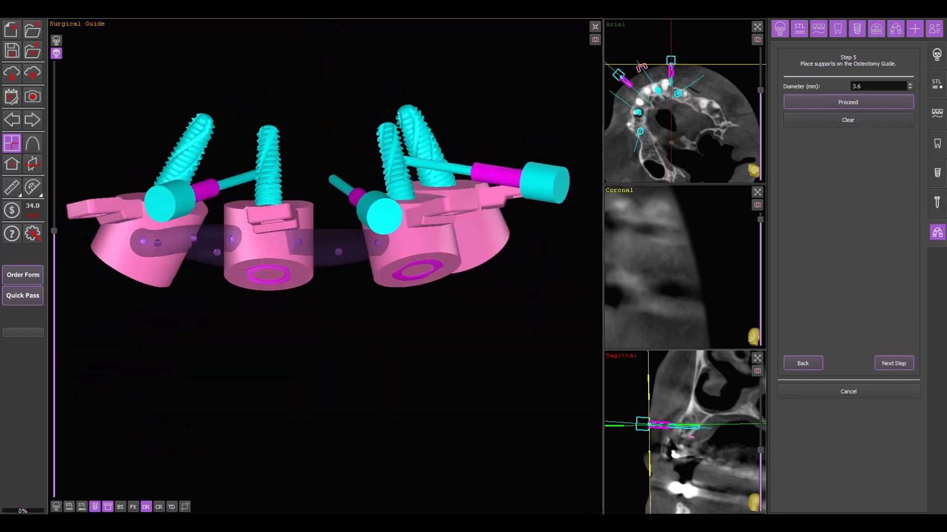
left_click_drag(390, 315, 376, 300)
left_click(324, 233)
left_click(426, 231)
- Add short 3.6 mm support bars joining the two end locks to their neighbouring sleeve supports
left_click_drag(357, 217, 366, 199)
left_click_drag(326, 197, 328, 189)
left_click_drag(340, 318, 270, 296)
left_click_drag(434, 279, 419, 280)
left_click(444, 284)
left_click(449, 252)
left_click_drag(270, 412, 295, 374)
left_click(129, 275)
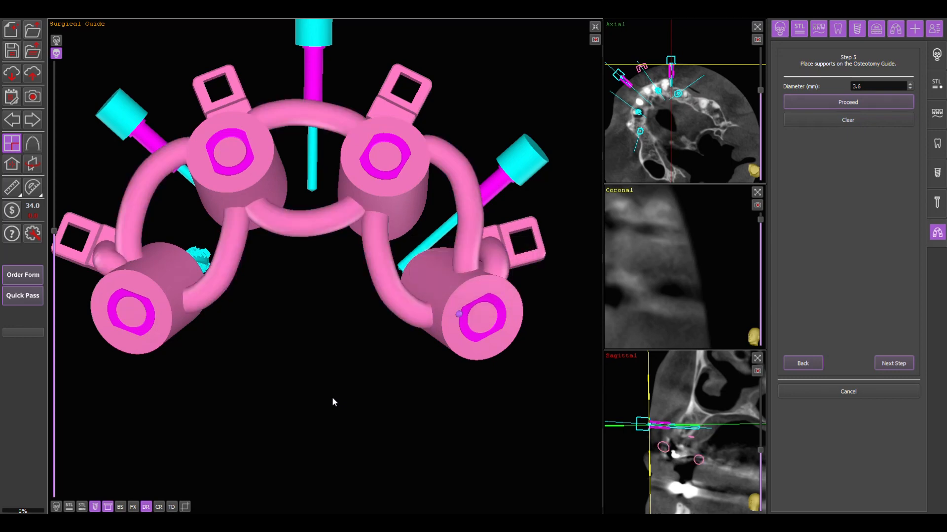
- Continue to the abutment axis cylinder settings and reduce the cylinder diameter for the holes in the immediate prosthetic
left_click(887, 367)
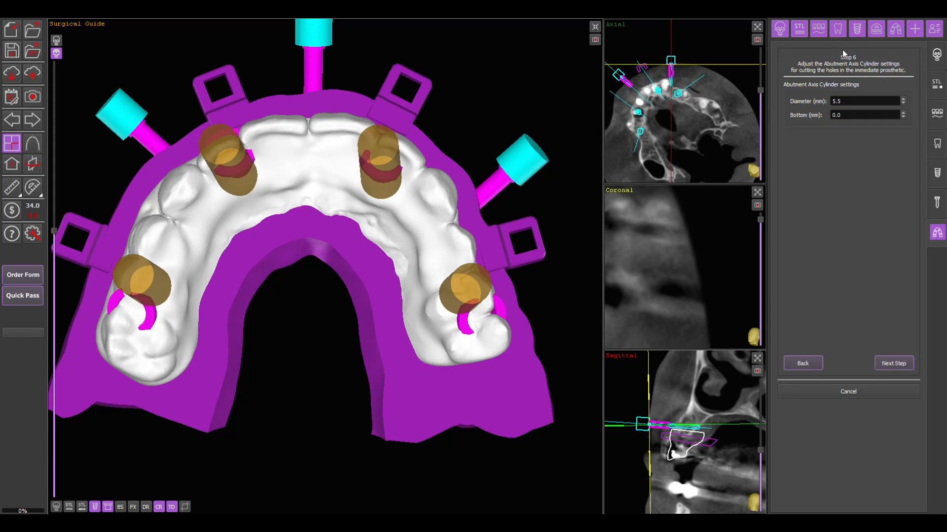
right_click_drag(310, 307, 297, 387)
left_click_drag(307, 283, 310, 316)
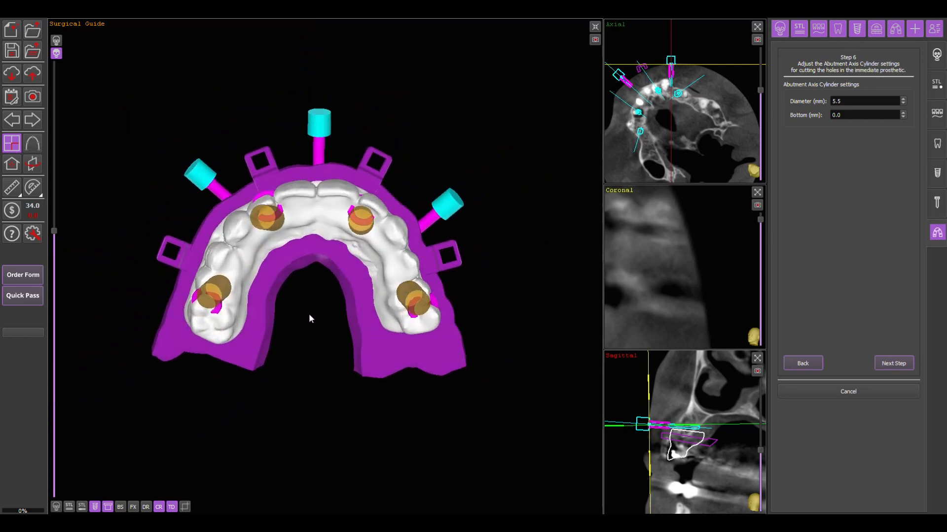
left_click_drag(859, 100, 833, 99)
scroll(852, 101, "down", 8)
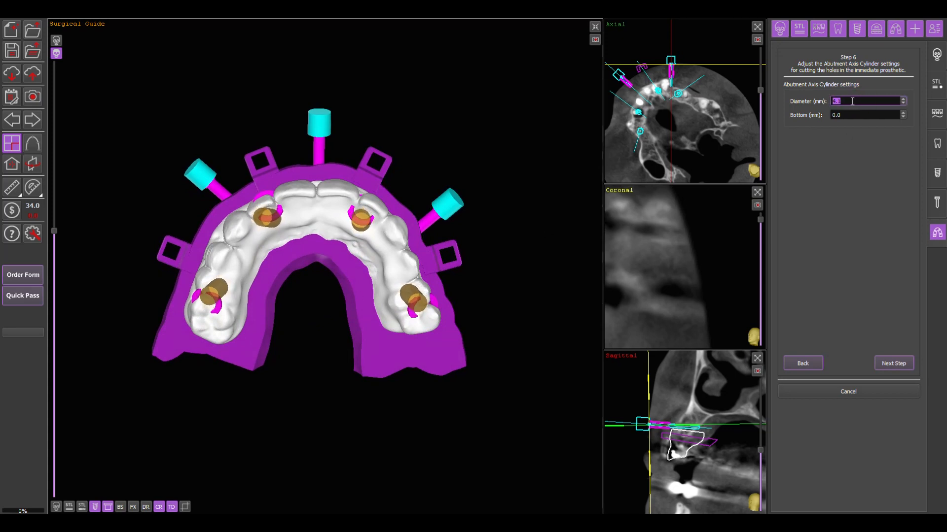
scroll(851, 101, "up", 8)
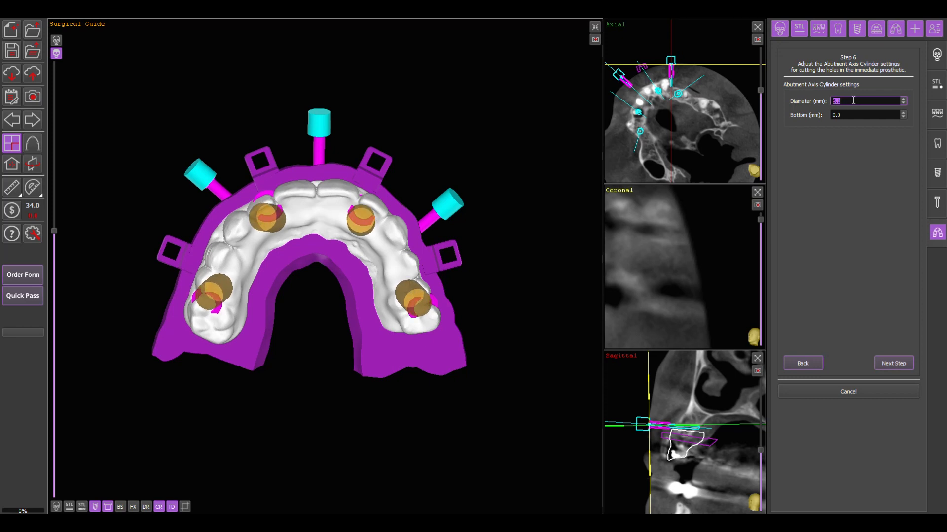
scroll(853, 101, "down", 8)
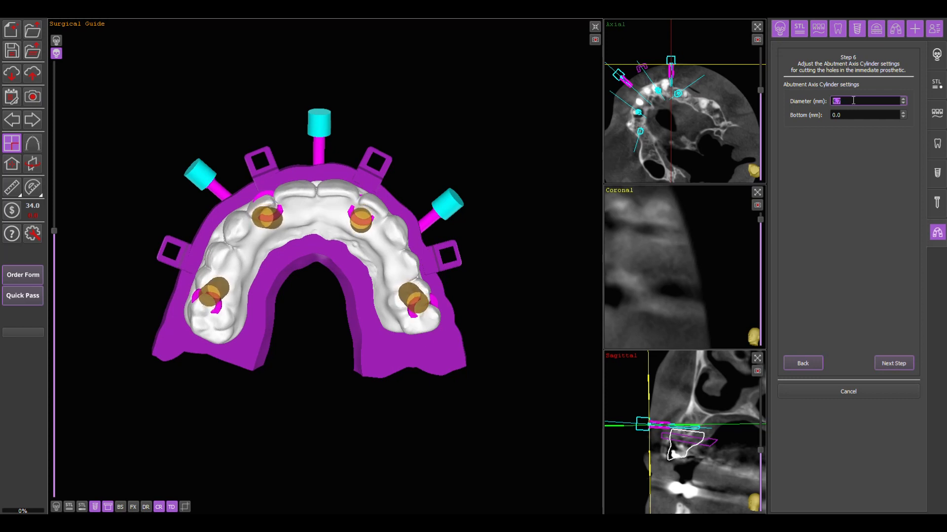
- Place three extrusions on the carrier guide, one on each side between the implant holes and one at the front
left_click(906, 365)
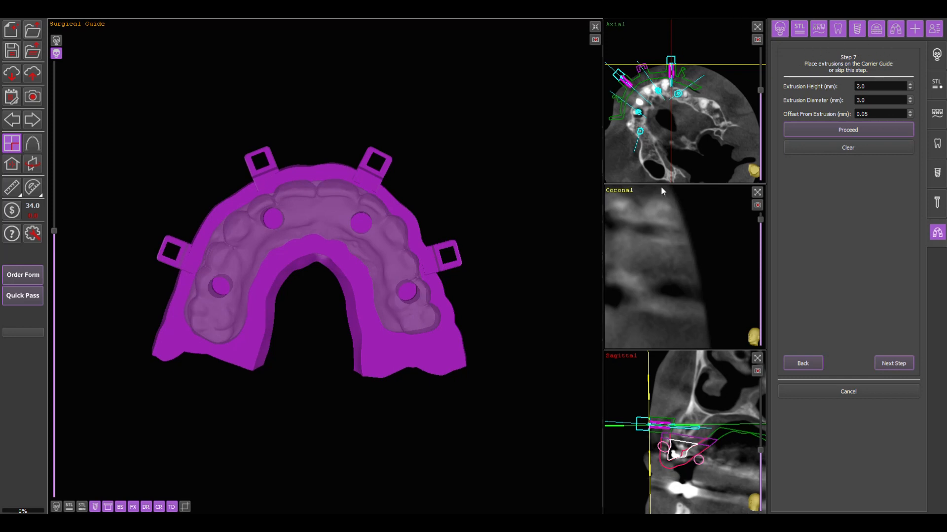
left_click_drag(512, 371, 510, 269)
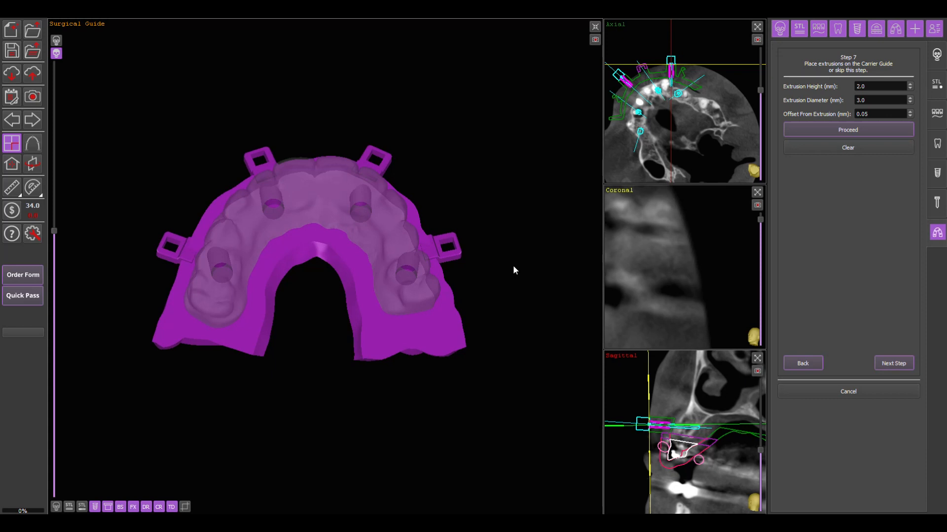
mouse_move(469, 102)
left_mouse_down()
mouse_move(480, 465)
mouse_move(462, 300)
mouse_move(479, 111)
left_mouse_up()
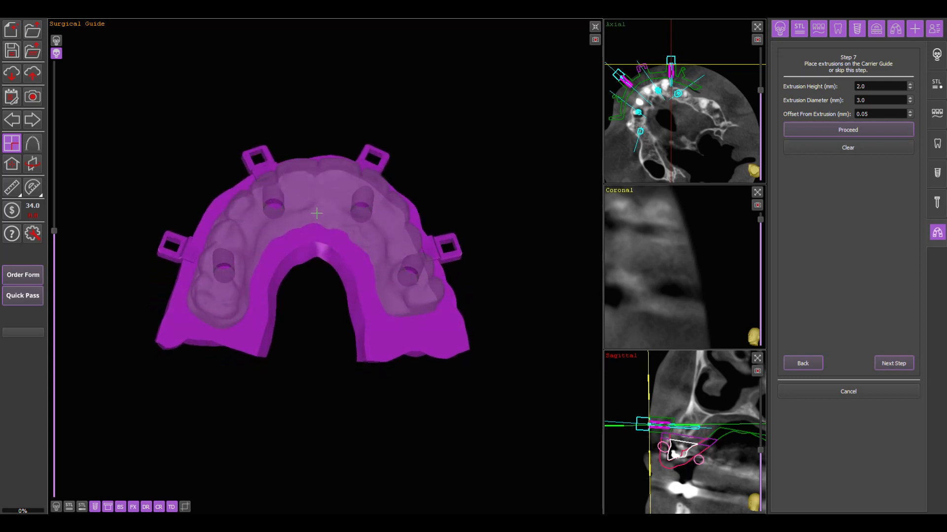
left_click(241, 238)
left_click(390, 235)
left_click(320, 199)
- Remove the front extrusion from the carrier guide
mouse_move(332, 378)
left_mouse_down()
mouse_move(324, 191)
mouse_move(323, 362)
left_mouse_up()
mouse_move(313, 203)
left_mouse_down()
mouse_move(302, 201)
mouse_move(337, 196)
mouse_move(307, 193)
mouse_move(329, 197)
mouse_move(322, 199)
left_mouse_up()
right_click(322, 199)
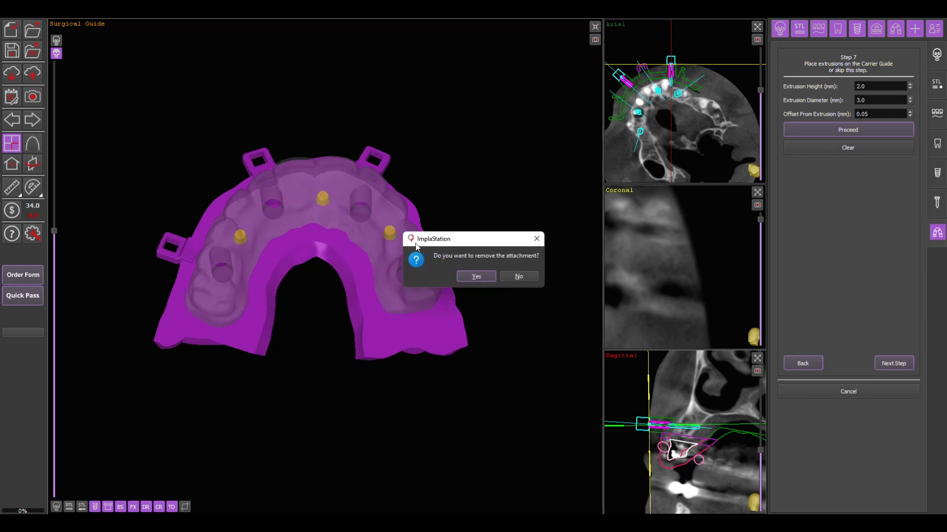
left_click(490, 276)
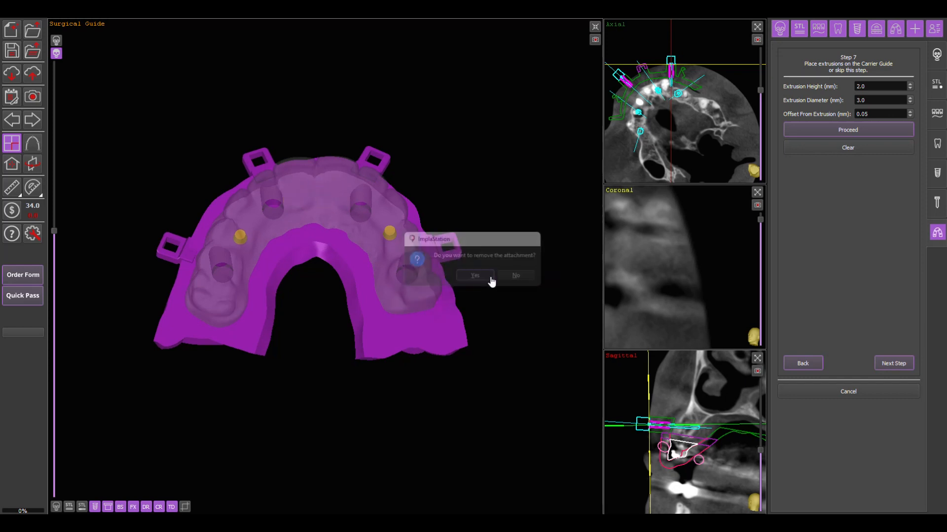
- Set the extrusion height to 3 mm, try a 4 mm diameter and set it back to 3 mm
left_click_drag(503, 318, 502, 206)
left_click(862, 86)
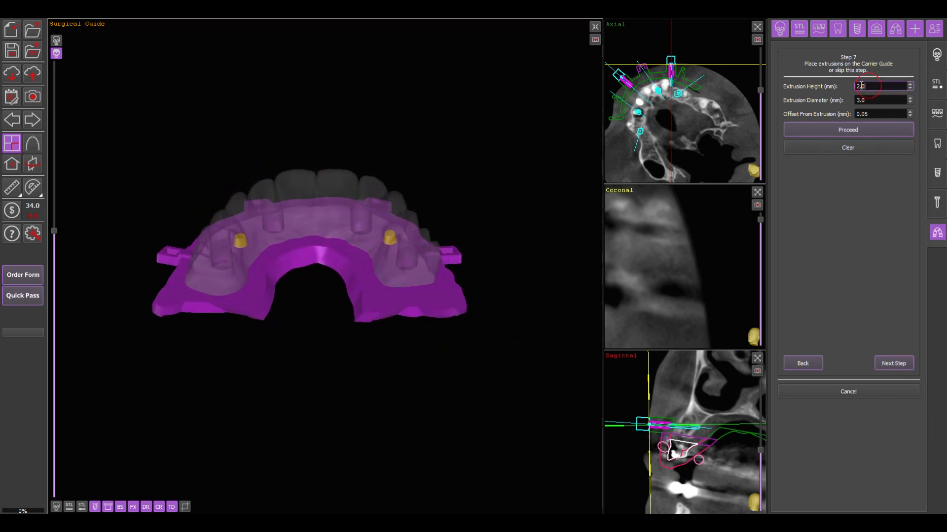
type("3")
left_click_drag(879, 101, 854, 100)
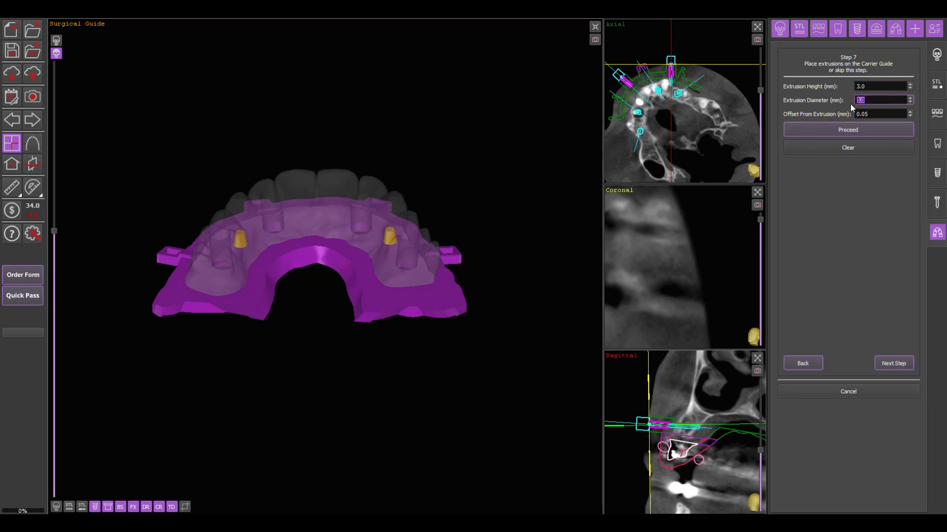
type("4")
type("3")
left_click(864, 114)
left_click_drag(864, 114, 856, 114)
- Generate the carrier guide extrusions and continue to the support bar, viewing window and label step, declining to apply changes
left_click_drag(448, 91, 460, 309)
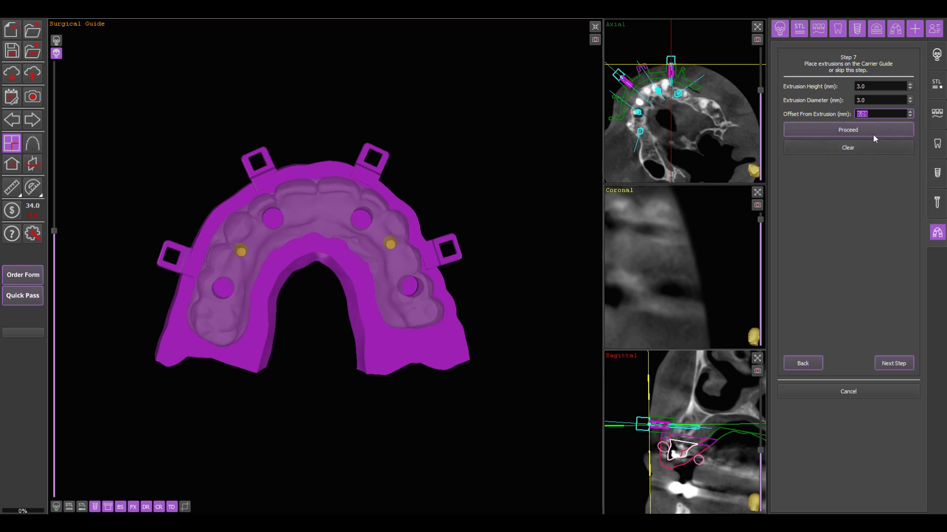
left_click(869, 173)
left_click(835, 130)
left_click_drag(457, 125, 450, 78)
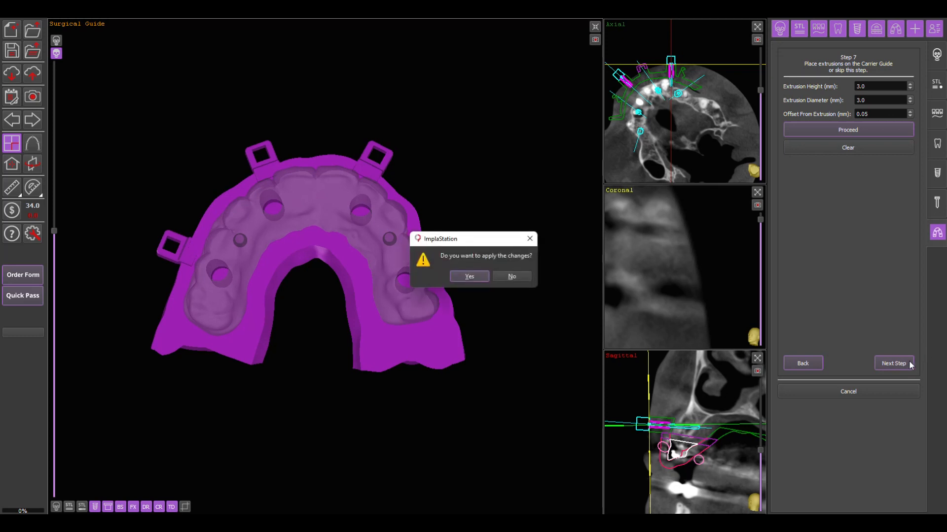
left_click(502, 277)
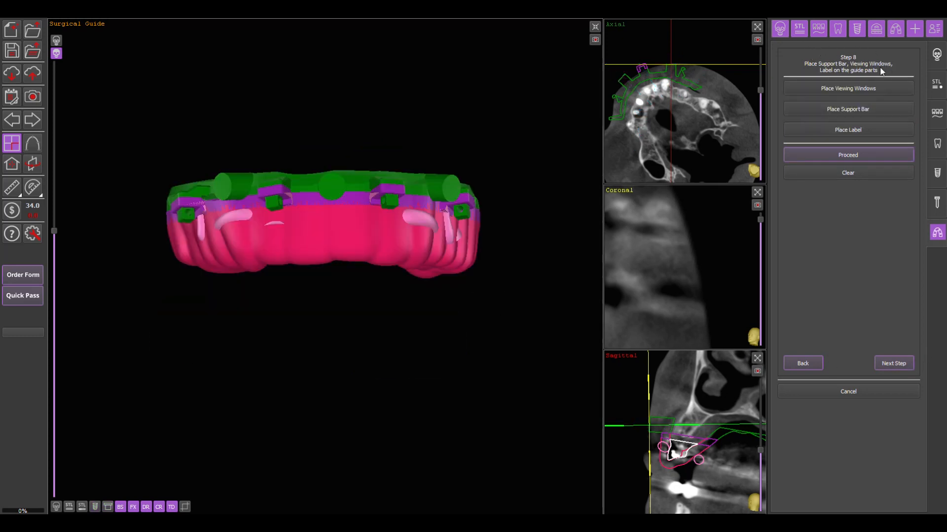
- Place three 5.9 mm square viewing windows along the front biting edge of the guide and remove the middle one
left_click(837, 87)
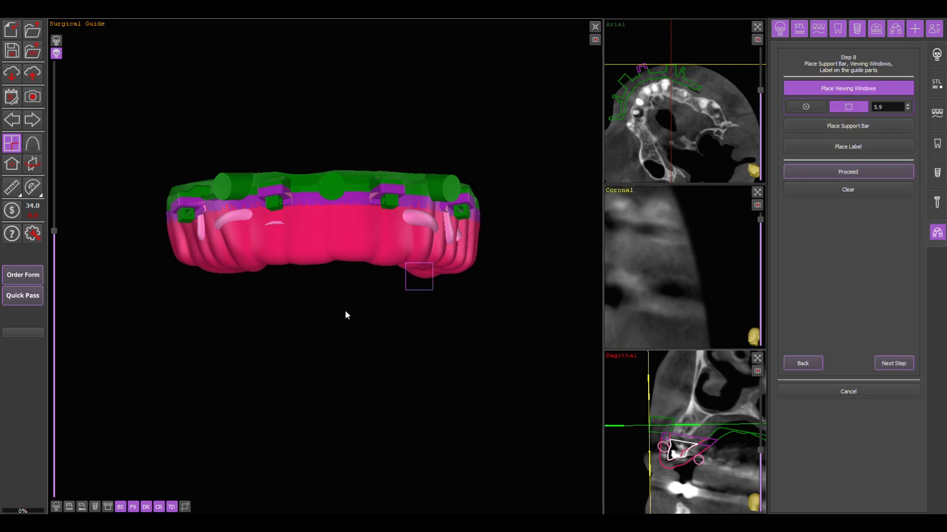
left_click(333, 254)
right_click_drag(430, 330, 350, 330)
left_click(308, 261)
right_click_drag(265, 331, 547, 353)
left_click(312, 263)
right_click_drag(436, 344, 302, 345)
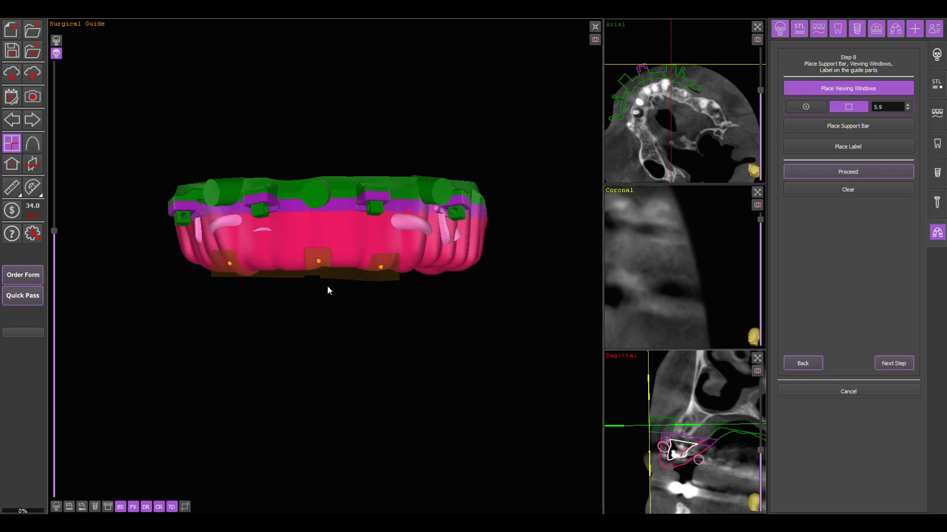
left_click(319, 263)
left_click(460, 279)
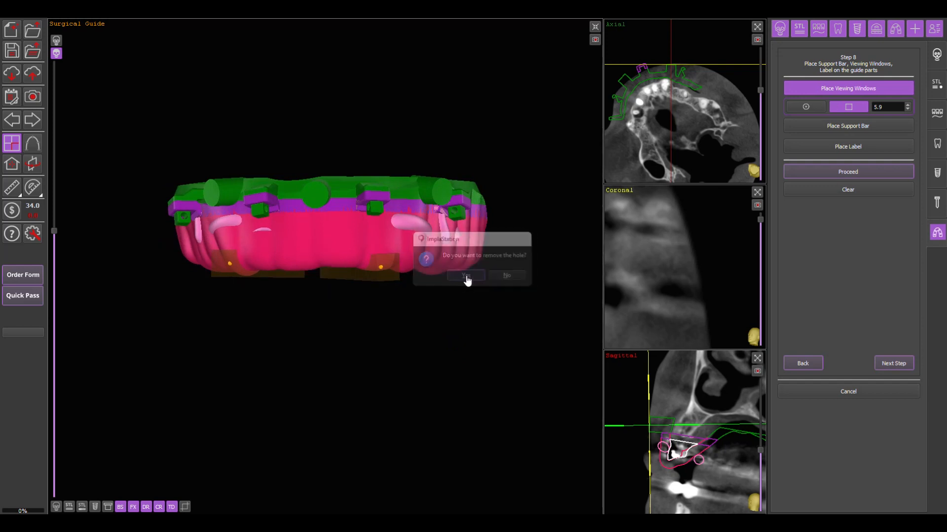
- Try a 5 mm support bar across the palatal opening between both posterior ends of the guide, and remove it
right_click_drag(370, 393, 387, 91)
left_click(794, 128)
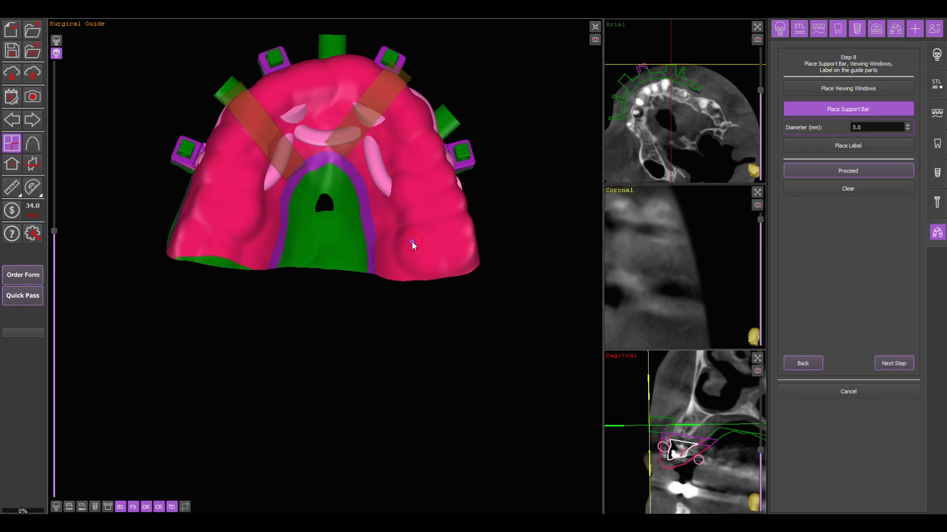
left_click(412, 242)
left_click(358, 239)
left_click(283, 233)
left_click(239, 226)
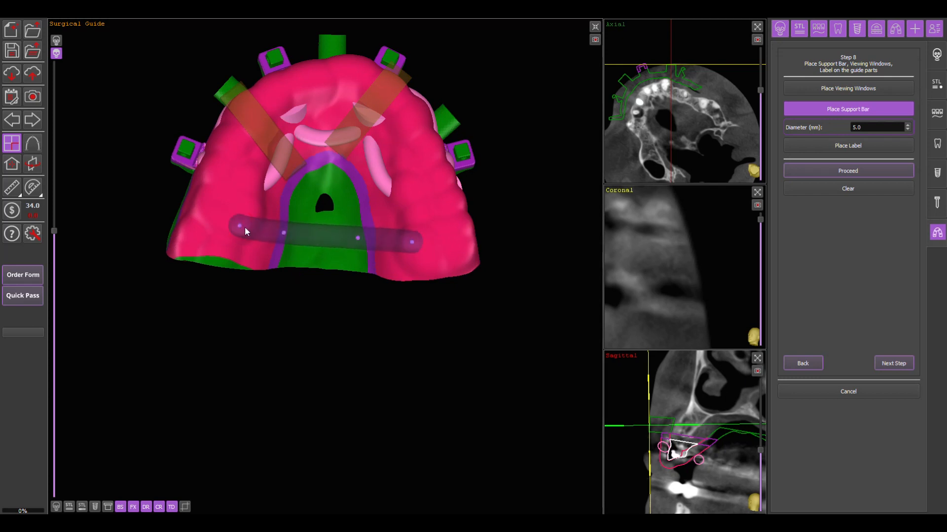
right_click(350, 236)
left_click(480, 277)
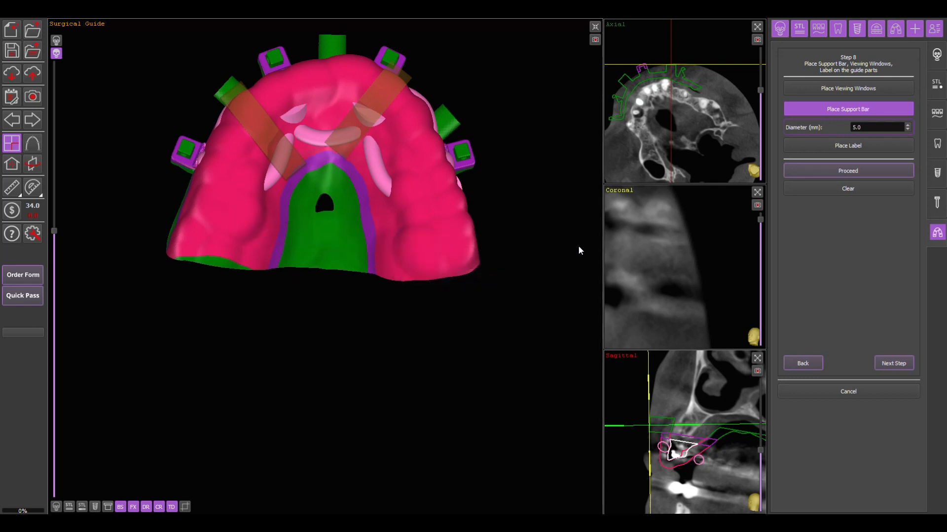
- Place the label DEMO with a depth of 0.8 mm on the front surface of the guide
left_click(838, 146)
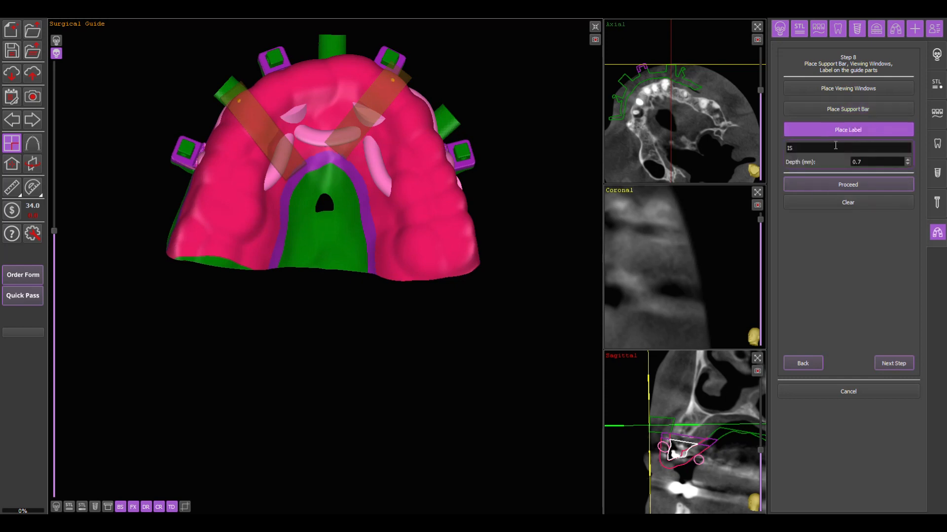
left_click(803, 146)
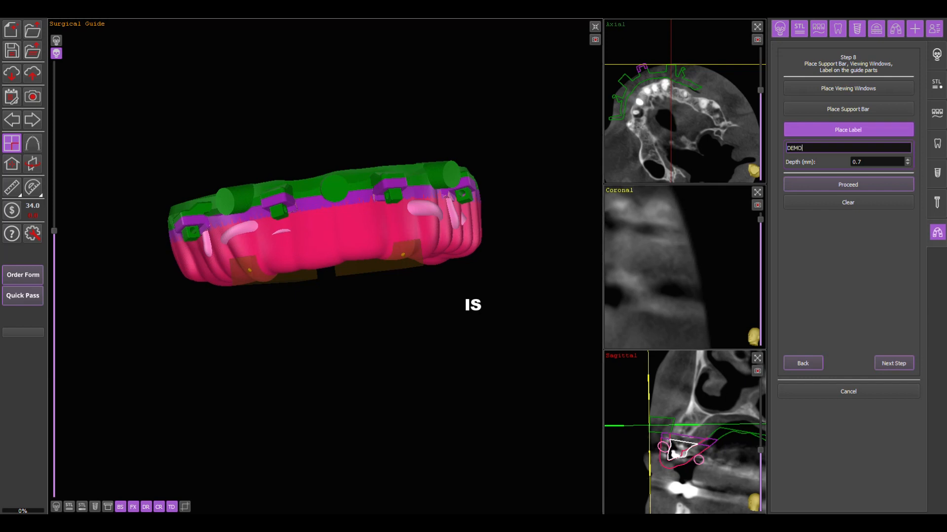
type("DEMO")
left_click(872, 162)
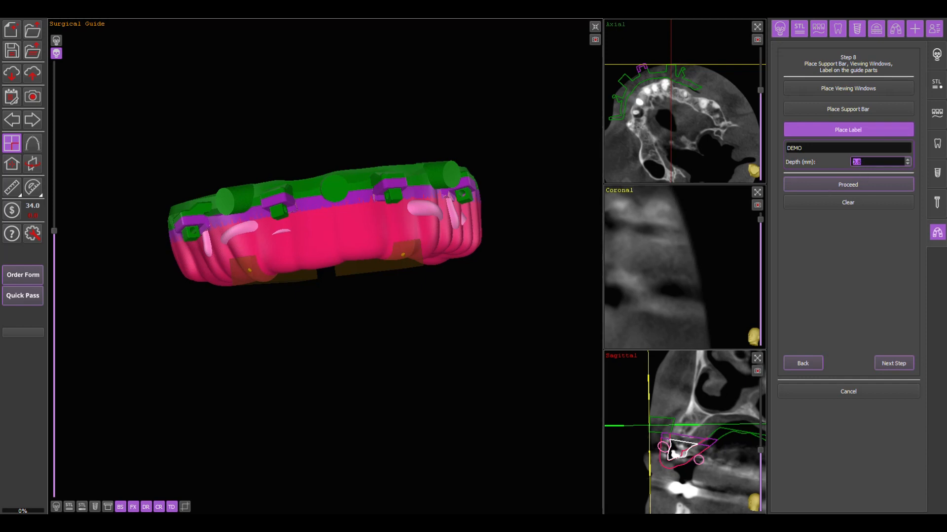
mouse_move(439, 333)
right_mouse_down()
mouse_move(389, 311)
mouse_move(442, 345)
mouse_move(432, 348)
right_mouse_up()
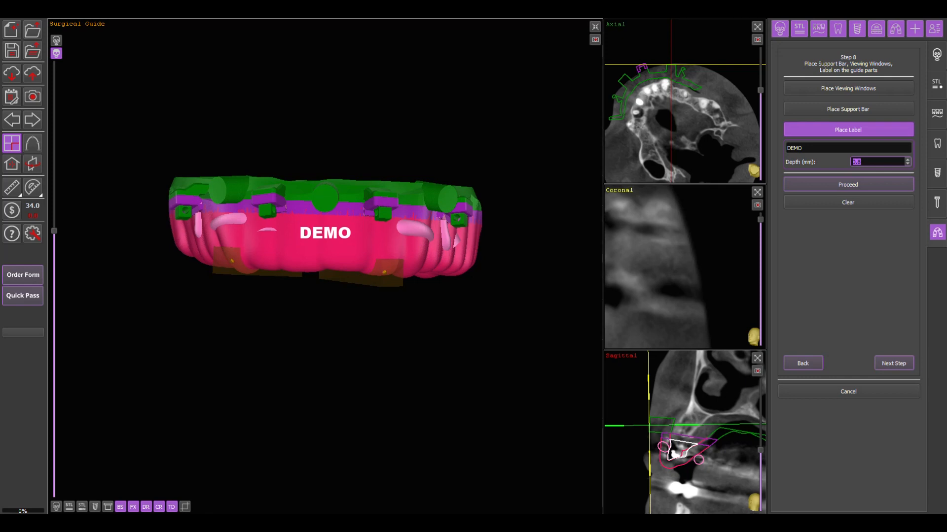
left_click(325, 233)
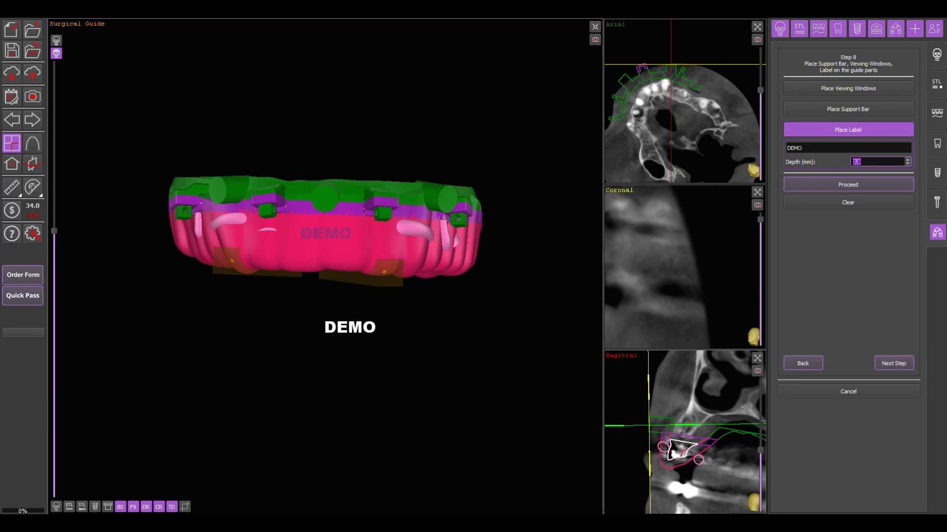
left_click(331, 236)
left_click(517, 275)
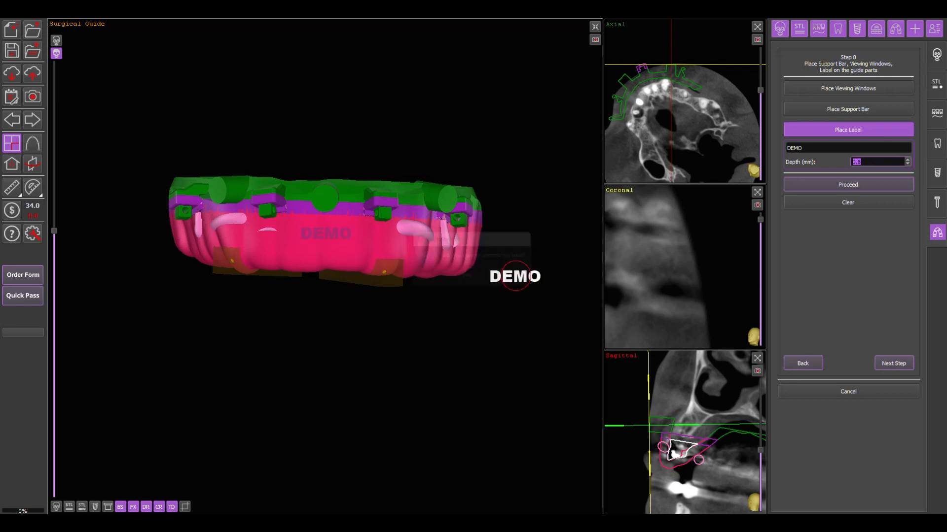
- Apply the viewing windows and label to the guide parts and continue to the final design check
left_click(847, 185)
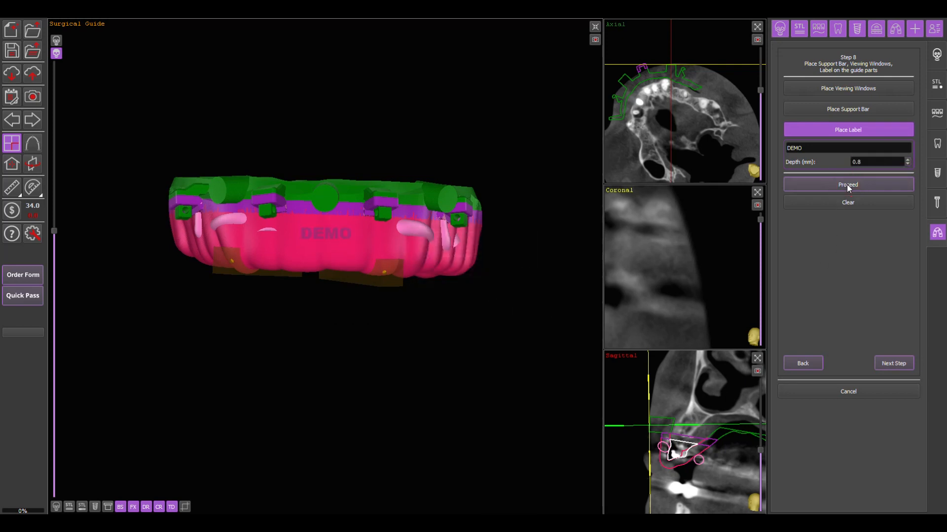
right_click_drag(513, 379, 532, 391)
left_click(887, 364)
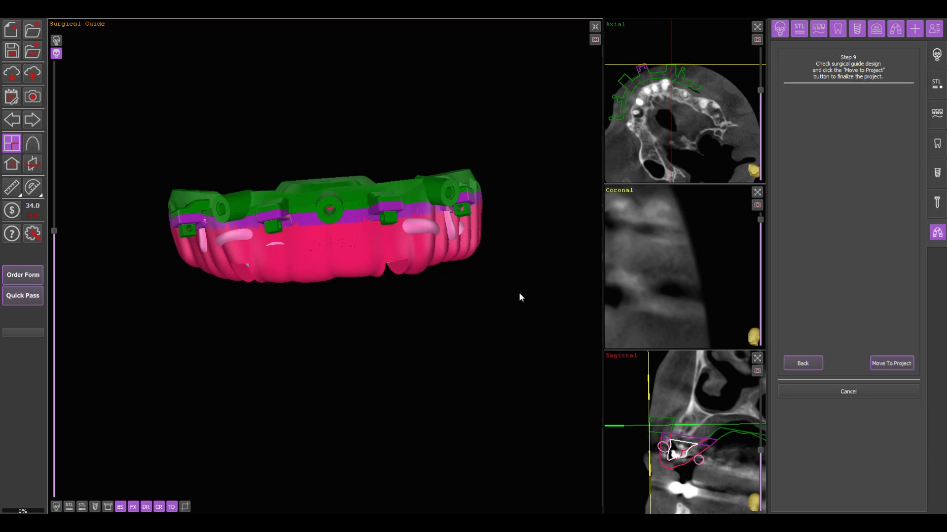
- Show the skull model and check the stacked surgical guide against the bone
mouse_move(524, 285)
left_mouse_down()
mouse_move(484, 272)
mouse_move(531, 290)
mouse_move(531, 275)
left_mouse_up()
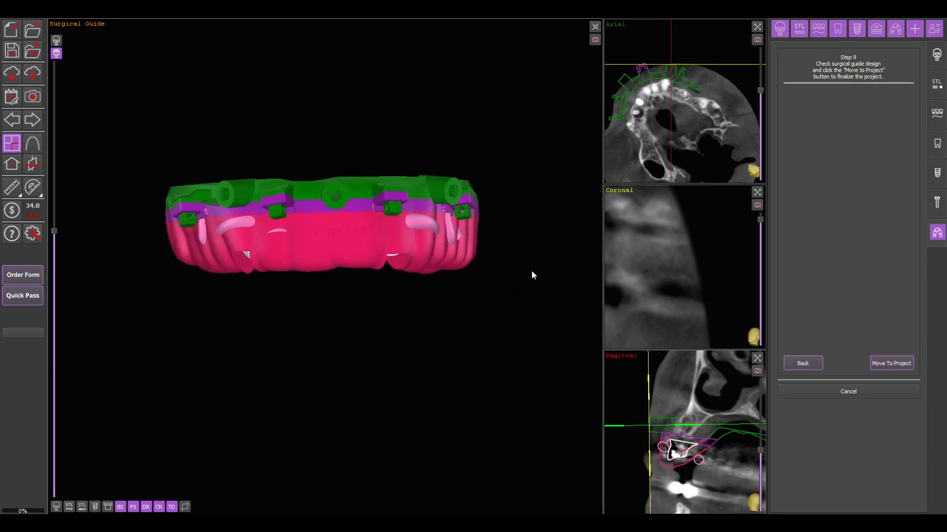
left_click(56, 507)
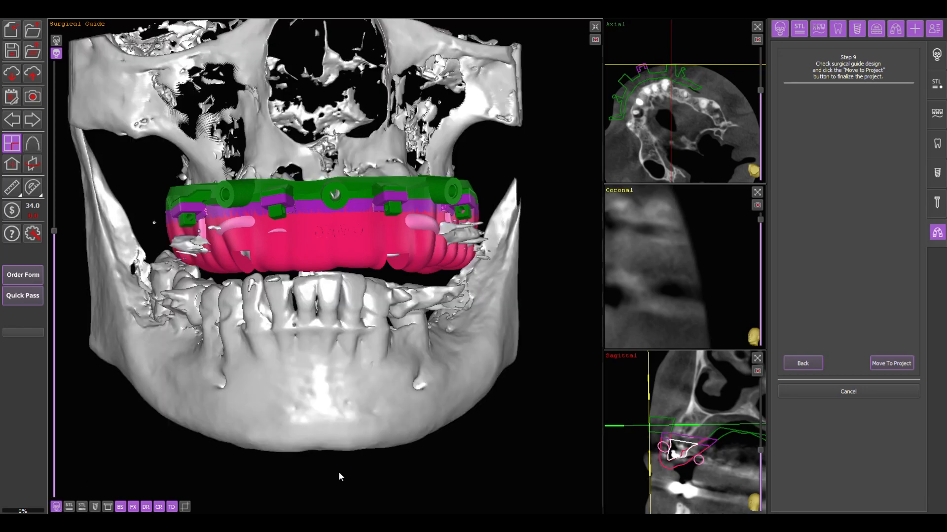
left_click_drag(369, 458, 331, 457)
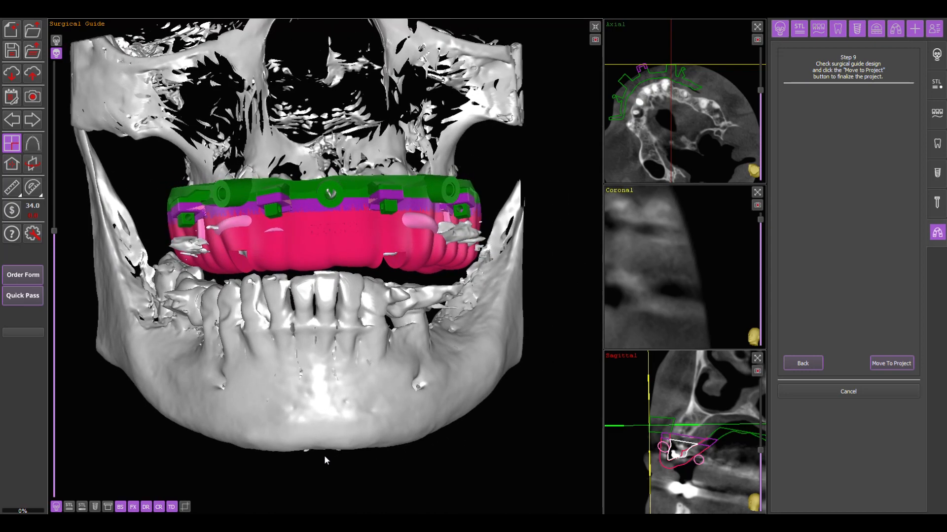
- Hide the red prosthetic and the pink drilling guide, and move the guide design to the project, accepting the 3.0 exports charge
left_click(132, 507)
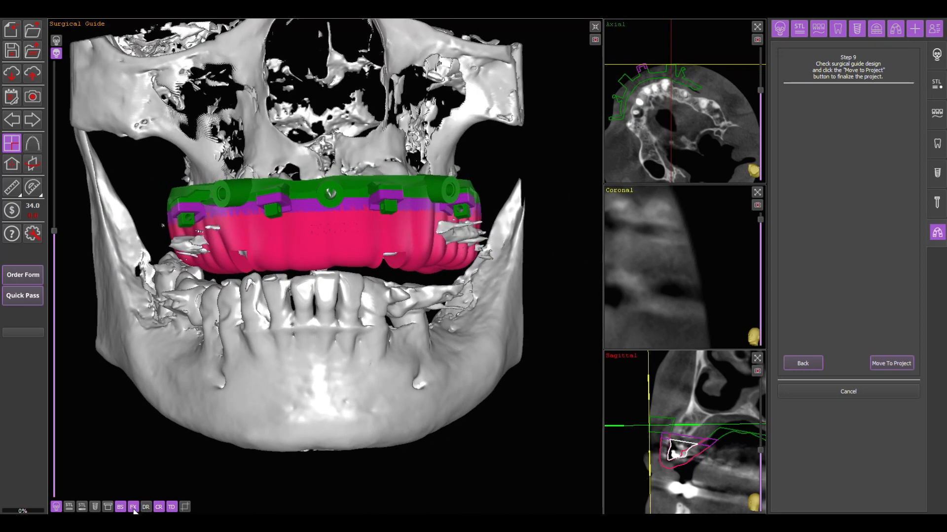
left_click(146, 507)
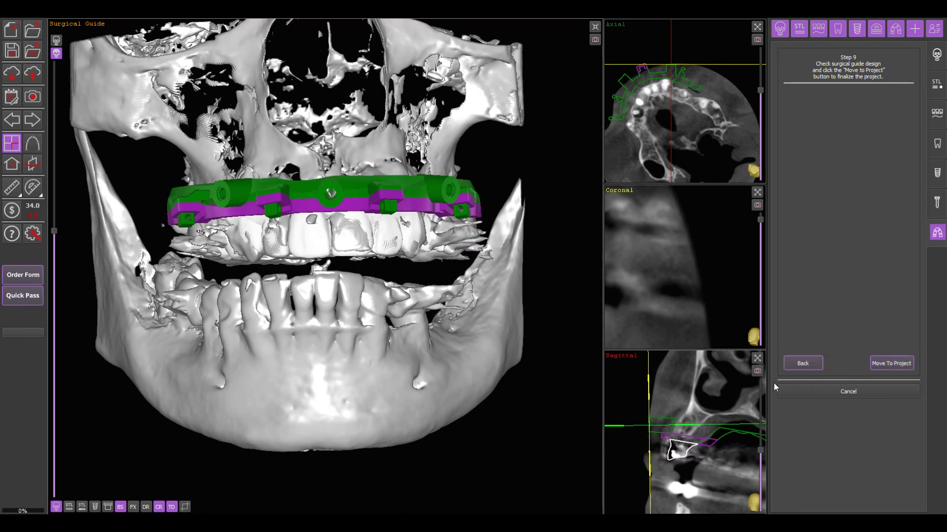
left_click(891, 364)
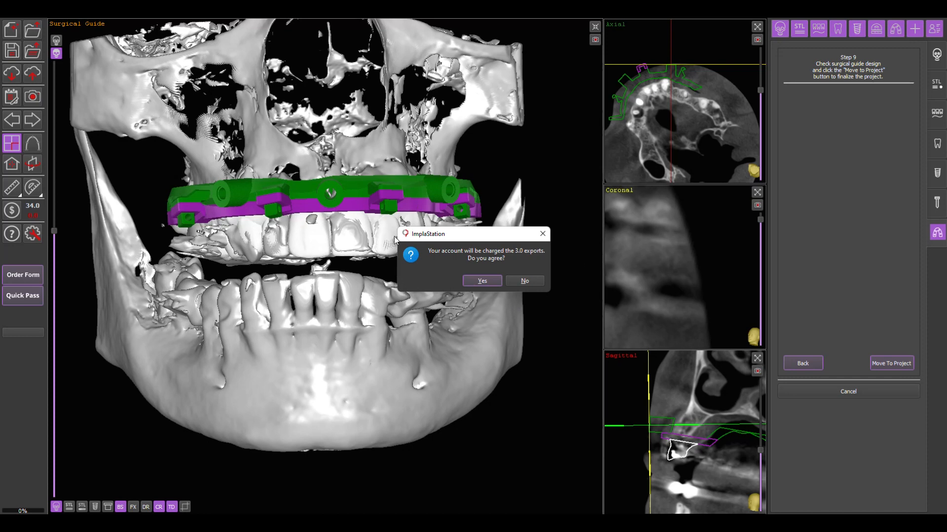
left_click(481, 281)
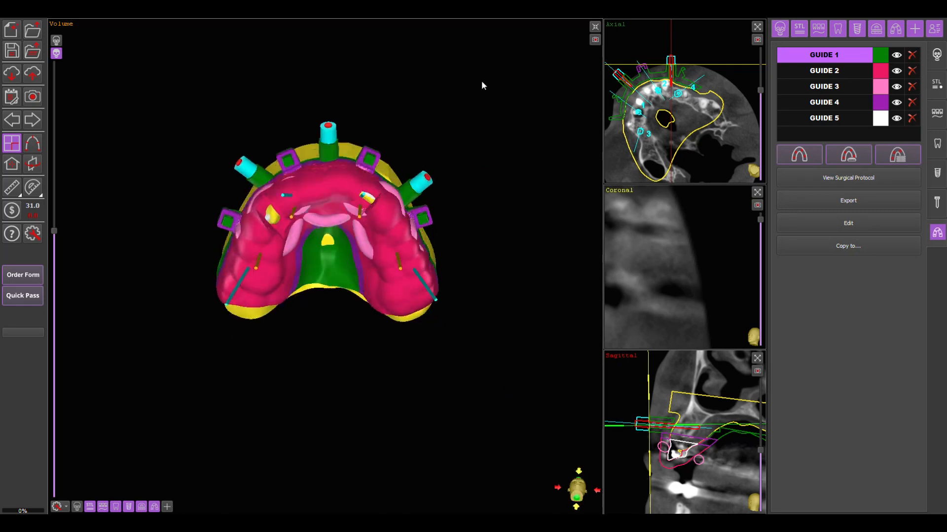
- Hide guides 3, 4 and 5 and examine how guide 2 stacks on guide 1 from several angles
left_click_drag(481, 81, 488, 314)
right_click_drag(488, 314, 546, 216)
left_click_drag(545, 216, 549, 138)
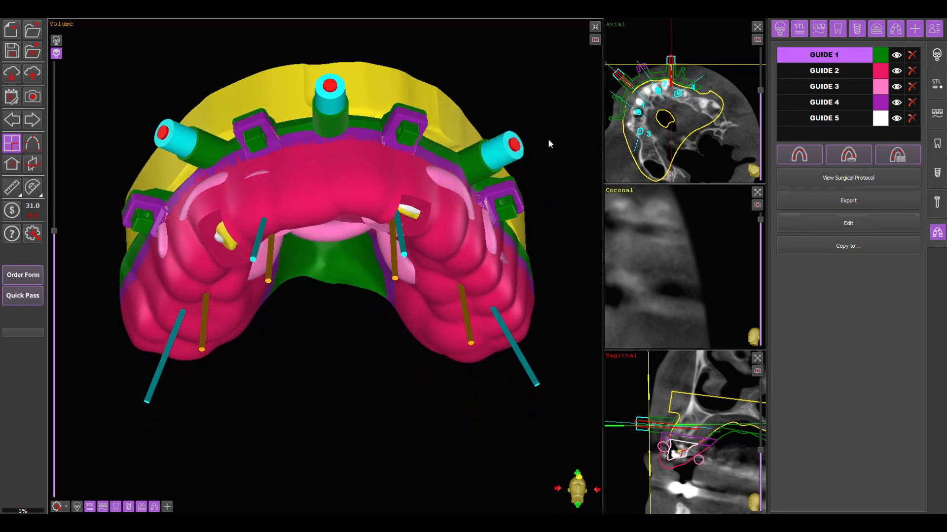
left_click(896, 118)
left_click(896, 102)
left_click(897, 87)
left_click(896, 71)
left_click_drag(527, 84, 535, 236)
left_click(896, 71)
left_click_drag(552, 171, 564, 201)
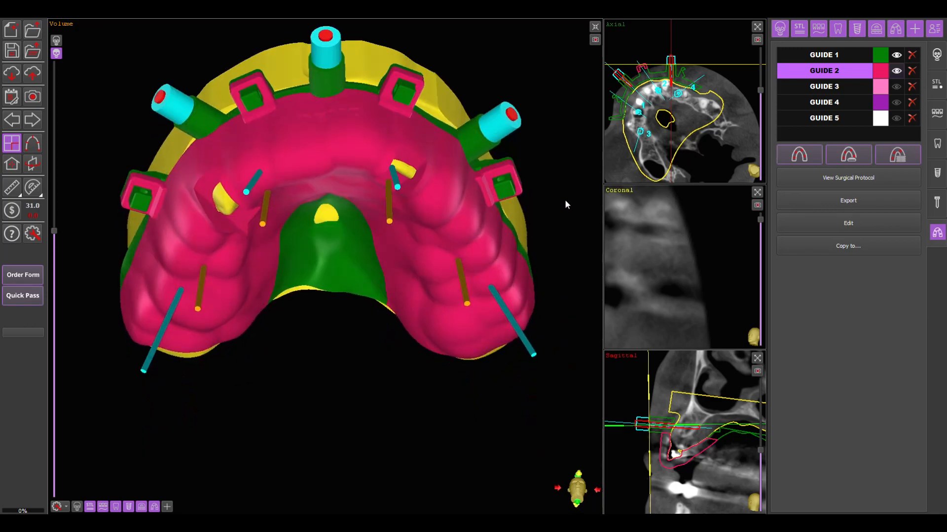
- Hide the STL models and show guide 3 in place of guide 2 on guide 1, checking it against the skull
left_click(89, 507)
left_click(896, 87)
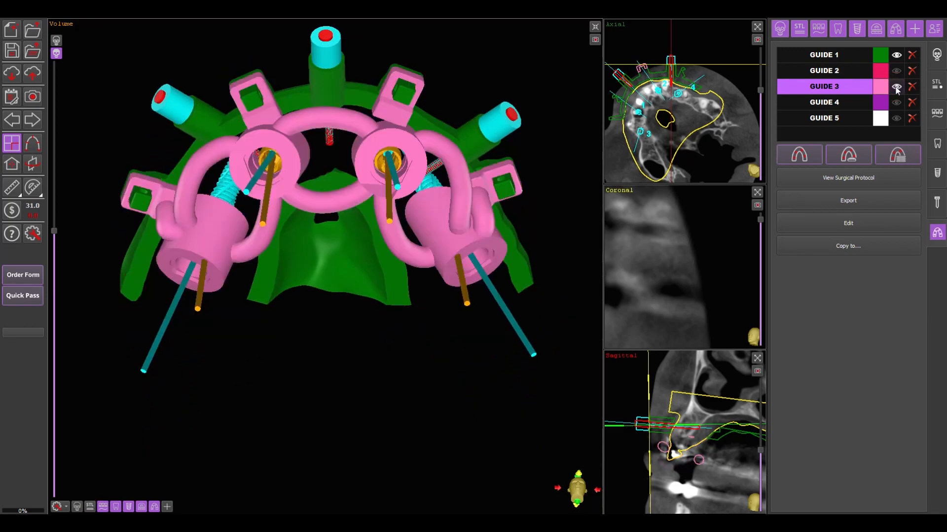
left_click_drag(519, 89, 523, 213)
left_click(77, 507)
left_click_drag(303, 469, 315, 316)
left_click(78, 507)
- Hide guide 3 and examine guides 4 and 5 in turn with guide 1, leaving only guide 1 shown
left_click(896, 86)
left_click(896, 103)
left_click_drag(525, 401, 599, 225)
left_click(896, 118)
left_click(896, 102)
left_click_drag(473, 435, 474, 415)
left_click(893, 119)
- Cut away the palatal plate of guide 1 with a freehand inside cut, and save the trimmed base as a new object
left_click(858, 56)
left_click(862, 222)
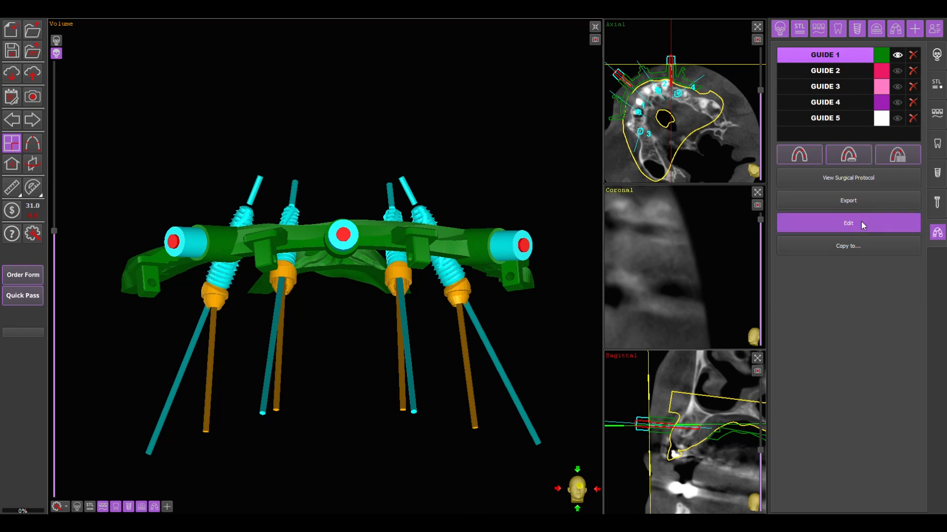
left_click(792, 117)
mouse_move(346, 296)
left_mouse_down()
mouse_move(333, 187)
mouse_move(340, 199)
left_mouse_up()
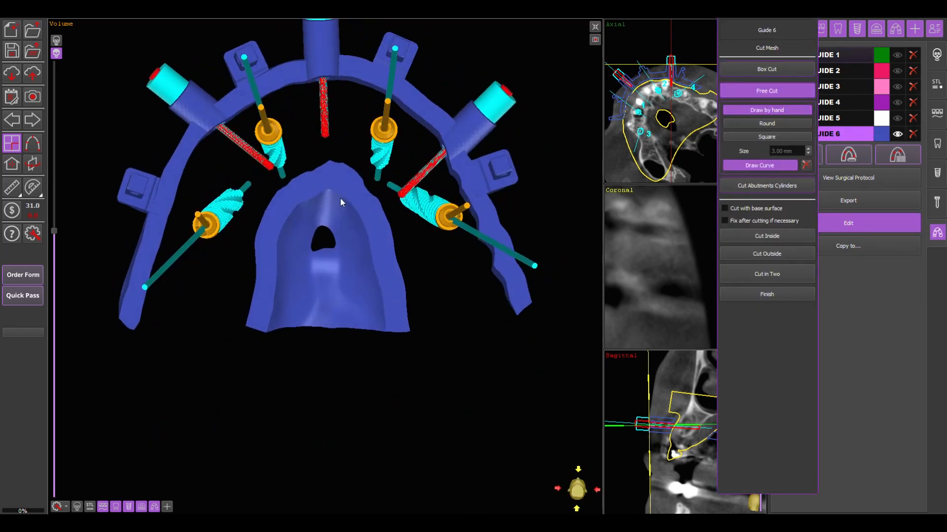
mouse_move(257, 206)
left_mouse_down()
mouse_move(236, 345)
mouse_move(436, 303)
mouse_move(404, 207)
mouse_move(316, 155)
left_mouse_up()
left_click(767, 236)
left_click(526, 275)
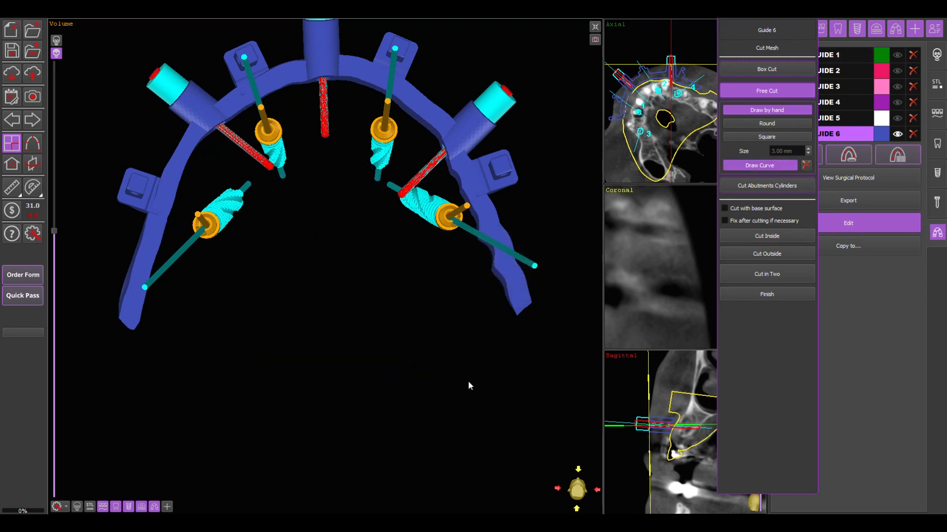
left_click_drag(468, 383, 347, 453)
left_click(780, 295)
left_click(769, 482)
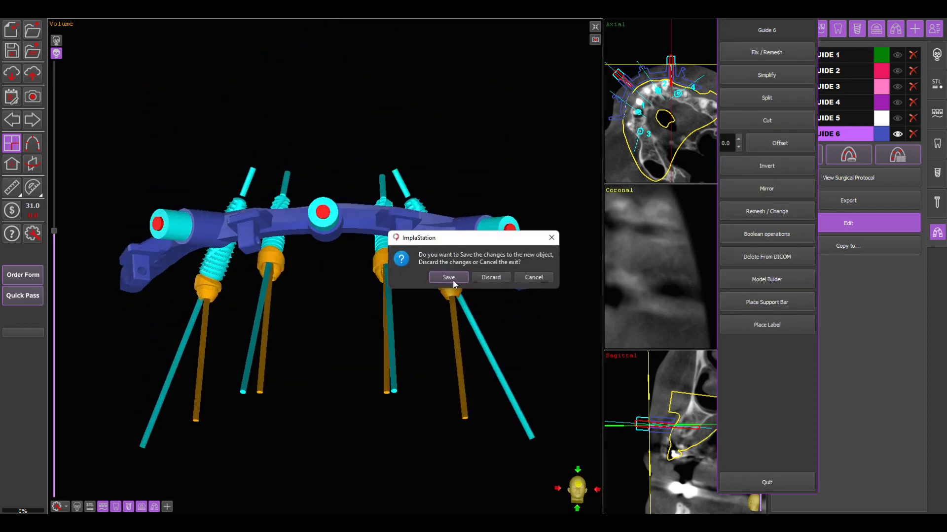
left_click(452, 276)
- Show guide 2 together with the trimmed base guide and check their fit from the front
left_click_drag(494, 286, 543, 160)
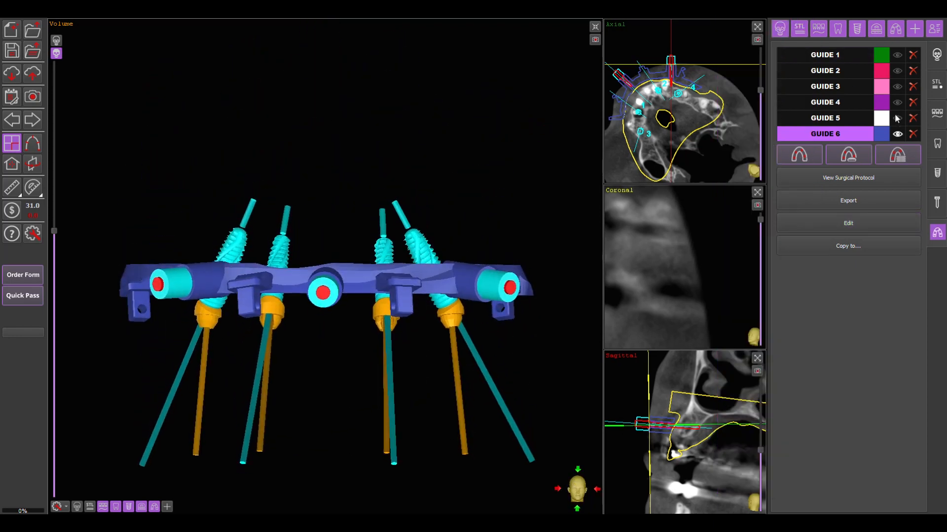
left_click(897, 70)
left_click_drag(588, 378, 575, 398)
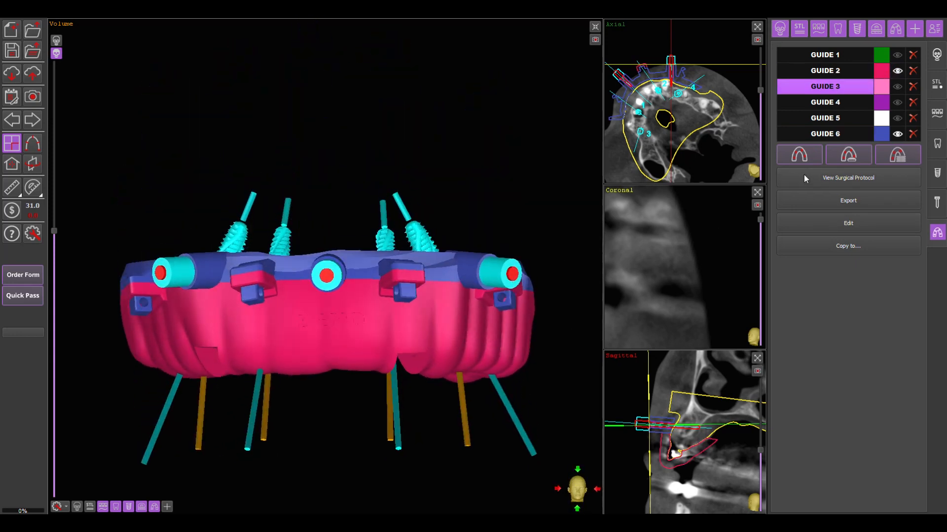
- Open the surgical protocol for guide 3, orient its picture and spread the four implant labels around the guide
left_click(812, 178)
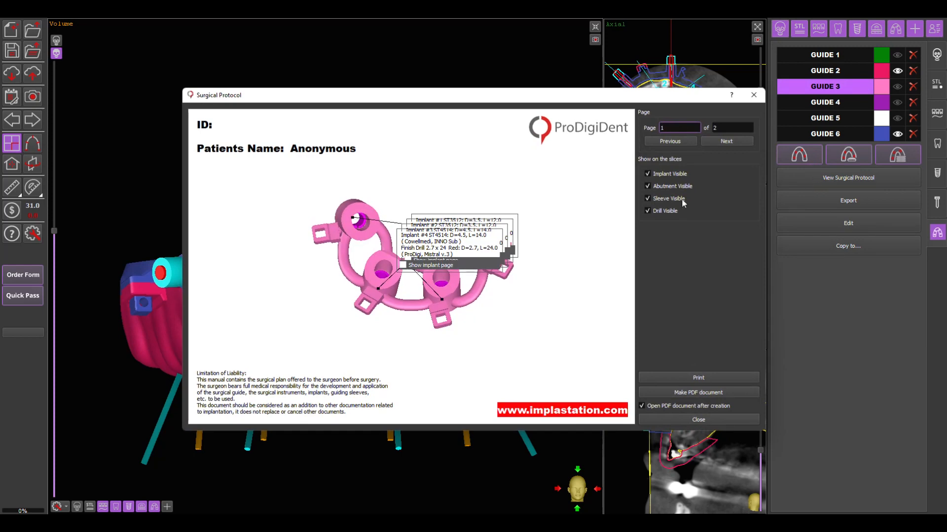
left_click_drag(420, 338, 461, 68)
left_click_drag(460, 256, 569, 347)
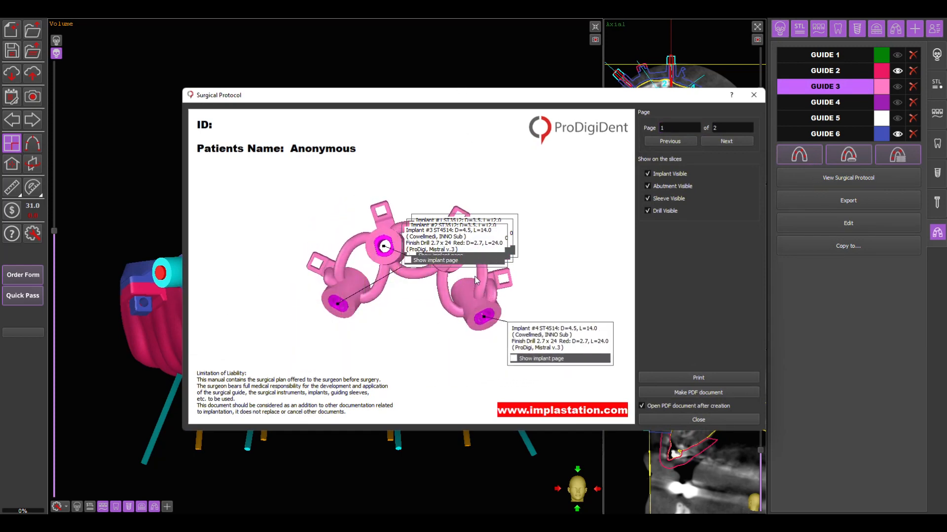
left_click_drag(461, 259, 280, 348)
left_click_drag(433, 261, 250, 212)
left_click_drag(469, 250, 257, 241)
left_click_drag(290, 207, 570, 217)
- Include the implant pages for implants 1, 2, 3 and 4 in the surgical protocol
left_click(510, 217)
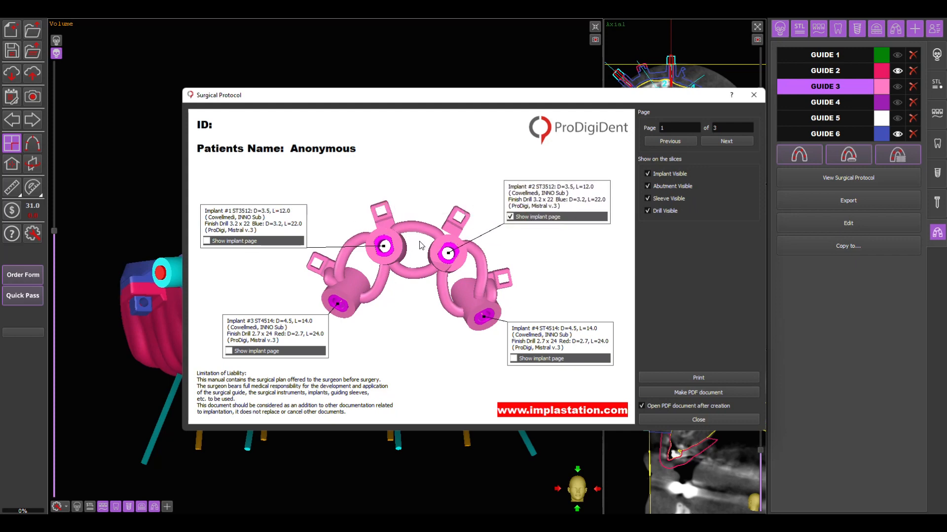
left_click(206, 241)
left_click(228, 351)
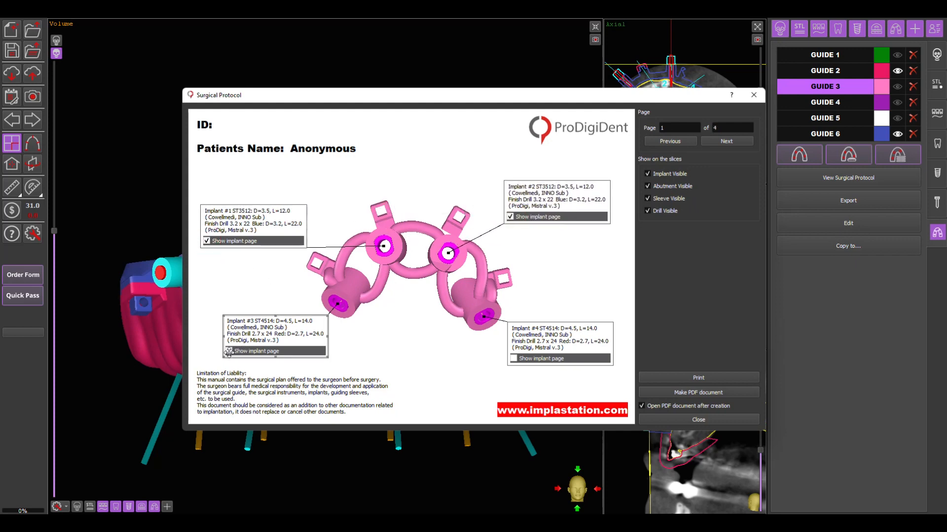
left_click(513, 358)
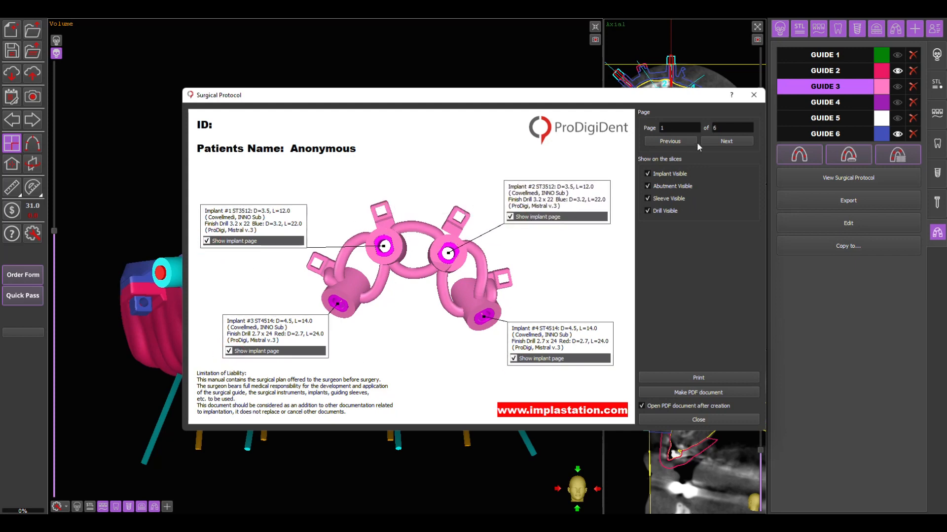
- Review all pages of the surgical protocol, from the implant pages to the implant and abutment summary, and return to the first page
left_click(728, 143)
left_click(731, 140)
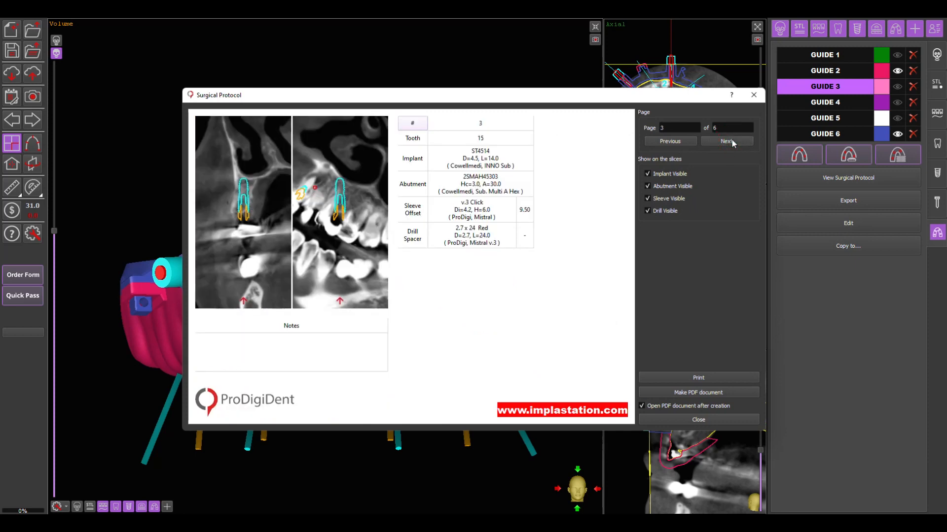
left_click(732, 140)
left_click(733, 142)
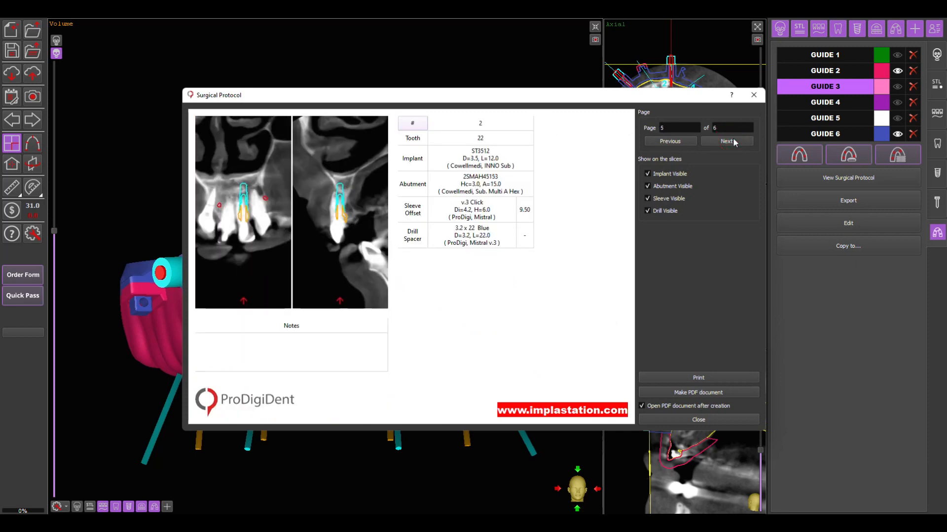
left_click(733, 142)
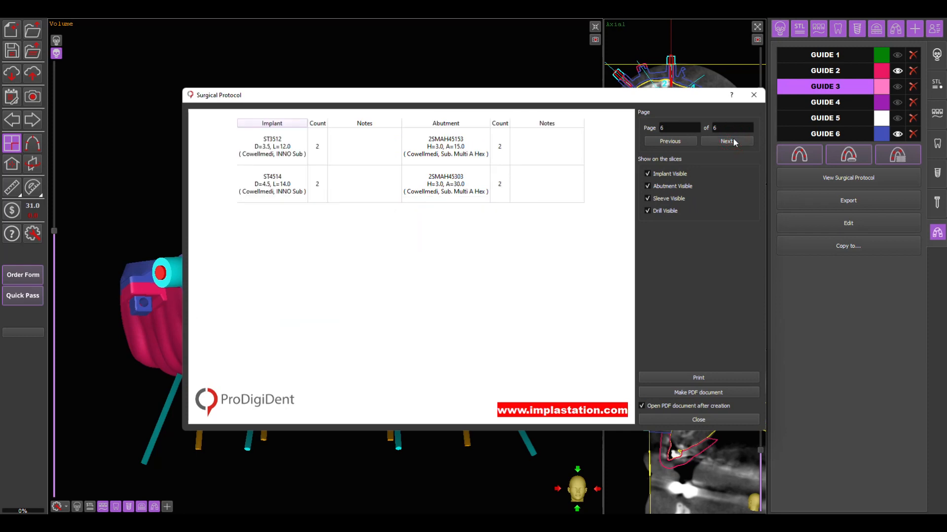
left_click(688, 141)
left_click(689, 141)
left_click(690, 141)
left_click(689, 141)
left_click(689, 141)
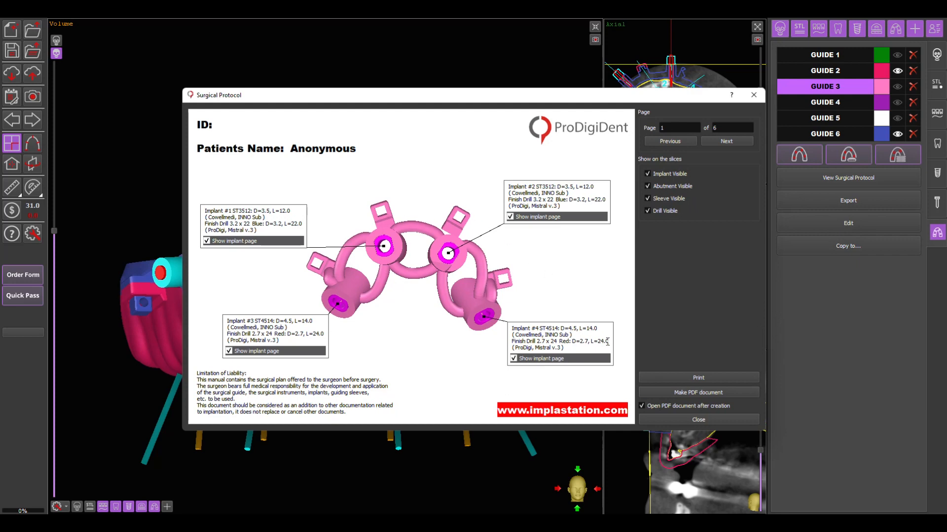
- Look at the print options for the surgical protocol without printing, and close the protocol
left_click(707, 379)
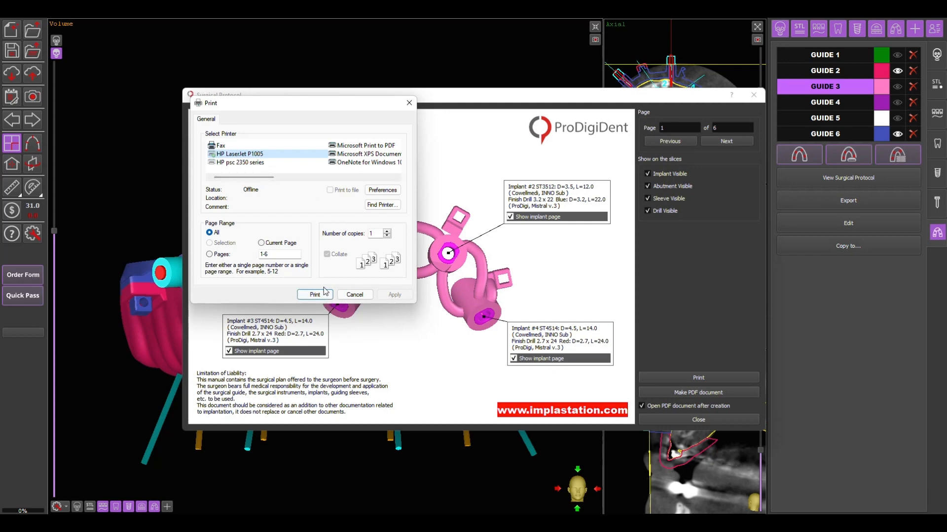
left_click(354, 295)
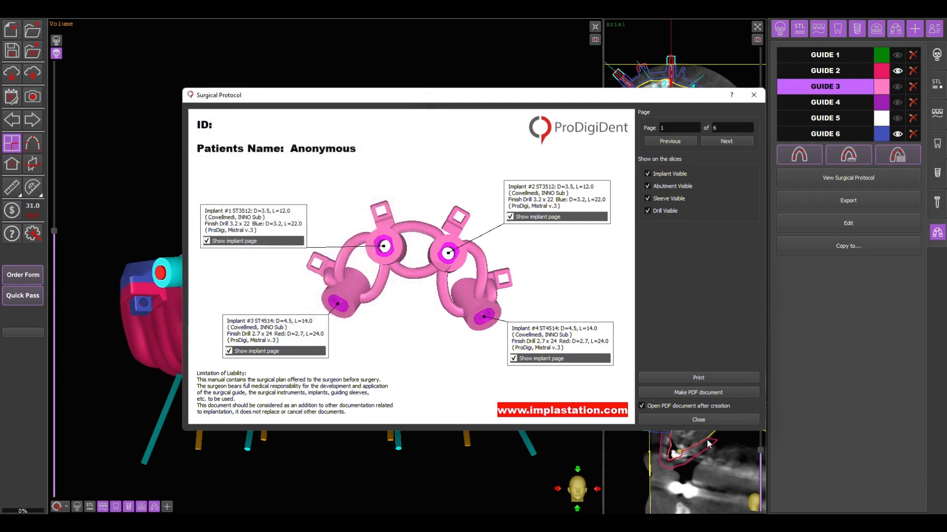
left_click(700, 420)
left_click(498, 277)
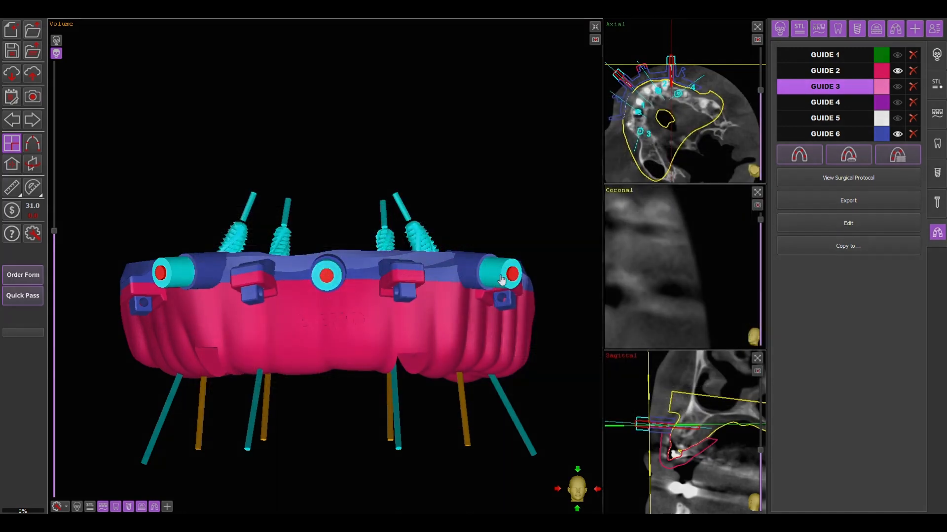